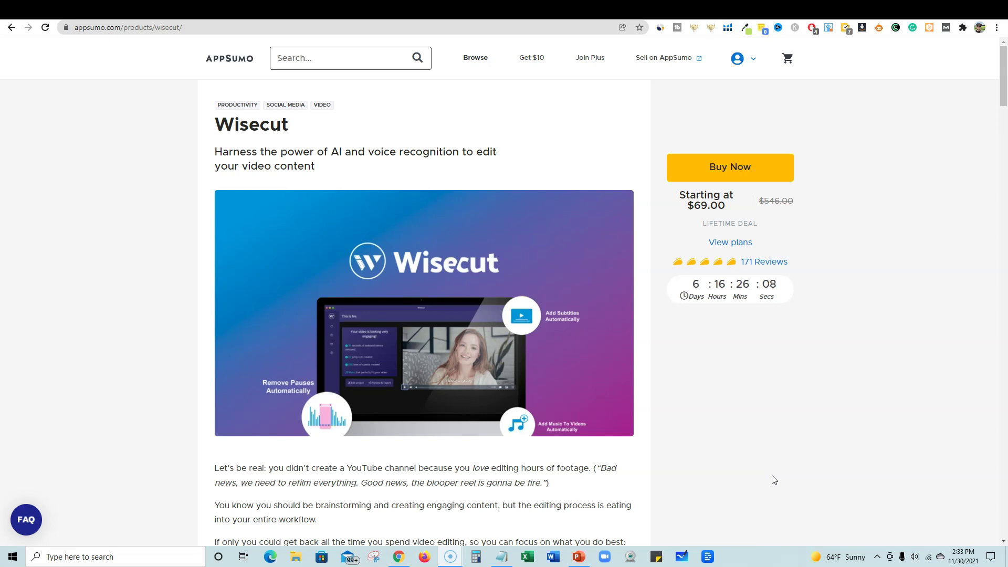
Highlight Descript among the TL;DR alternatives on the Wisecut deal page, and briefly open and close the Descript desktop app.
{"action": "scroll", "coordinate": [773, 479], "scroll_direction": "down", "scroll_amount": 10}
{"action": "scroll", "coordinate": [589, 288], "scroll_direction": "up", "scroll_amount": 2}
{"action": "scroll", "coordinate": [580, 284], "scroll_direction": "up", "scroll_amount": 1}
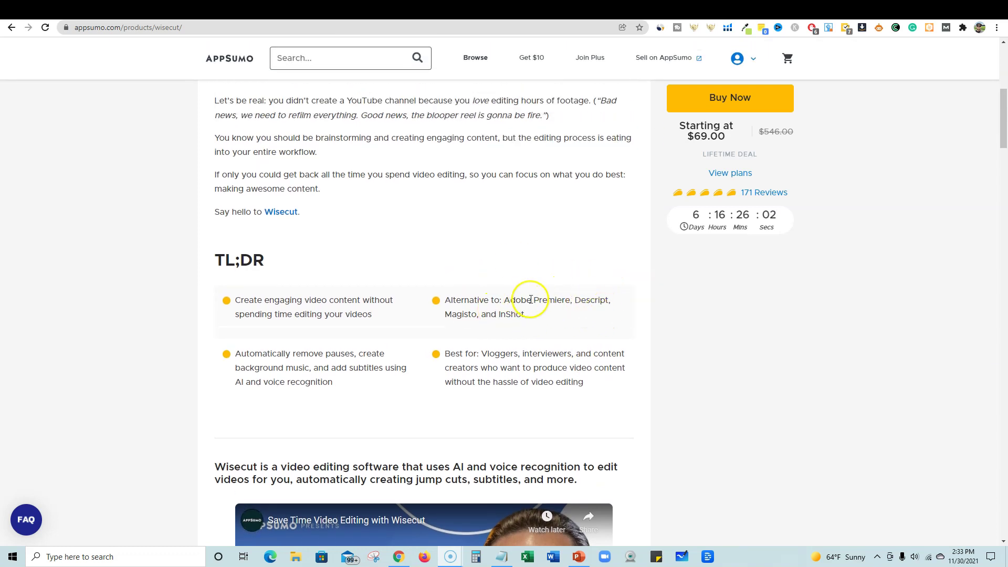
{"action": "left_click_drag", "start_coordinate": [574, 299], "coordinate": [608, 300]}
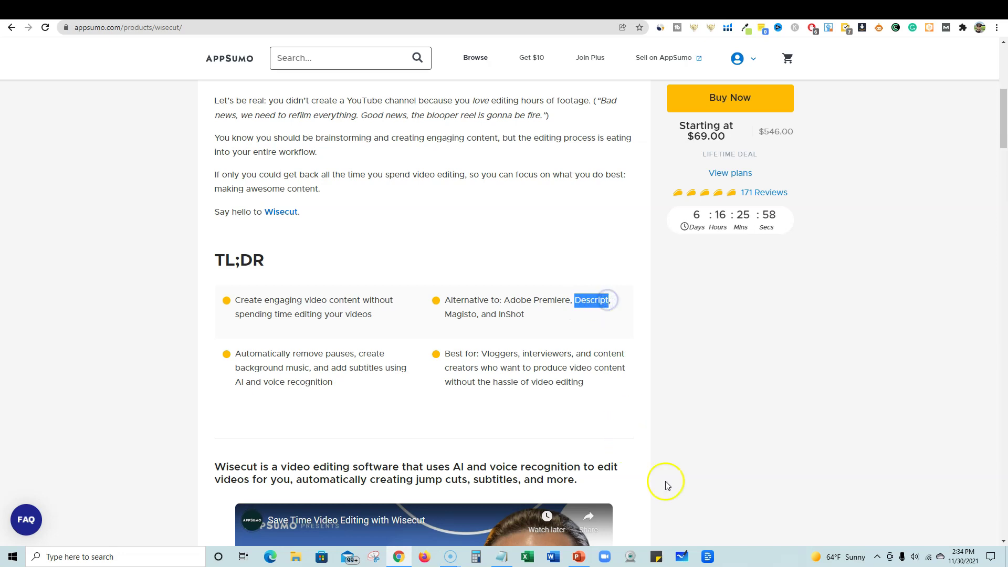
{"action": "left_click", "coordinate": [708, 557]}
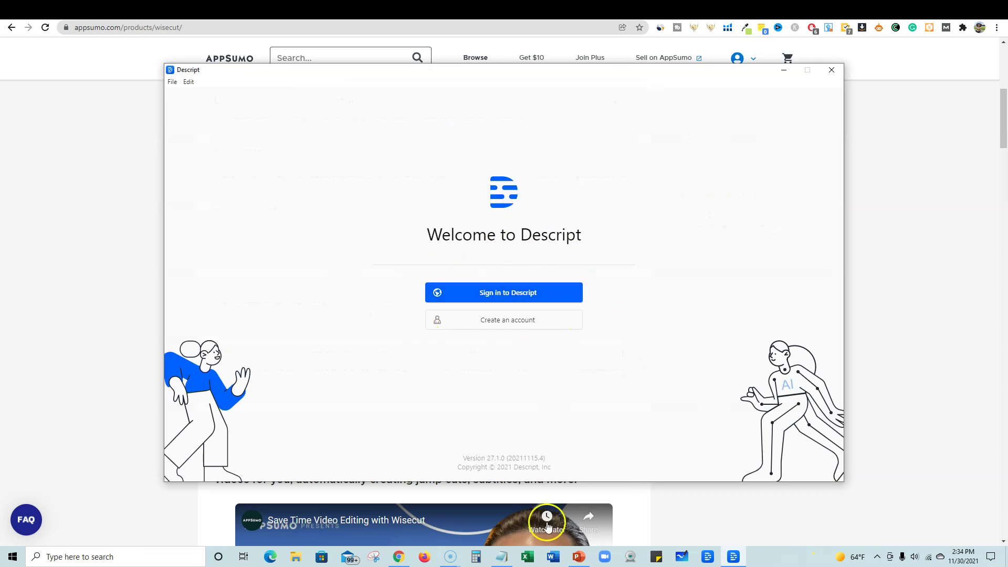
{"action": "left_click", "coordinate": [831, 70]}
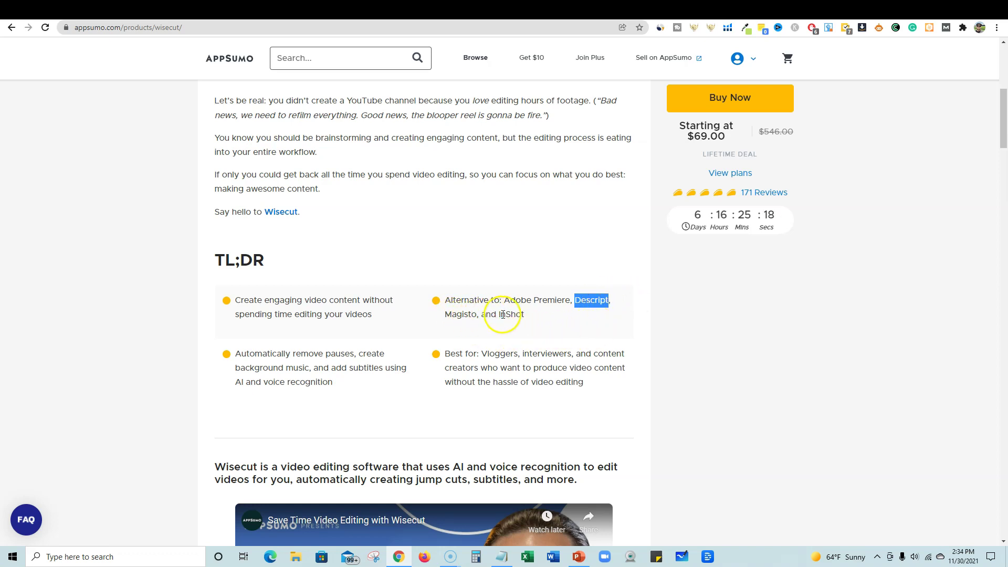
Highlight InShot among the TL;DR alternatives and look through more of the Wisecut deal page.
{"action": "left_click_drag", "start_coordinate": [524, 314], "coordinate": [499, 313]}
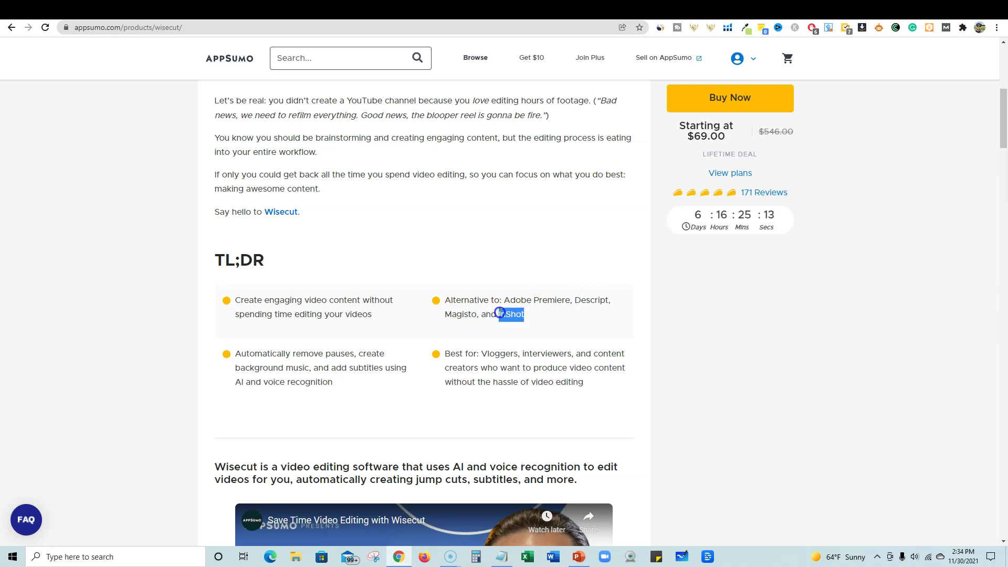
{"action": "left_click", "coordinate": [597, 326]}
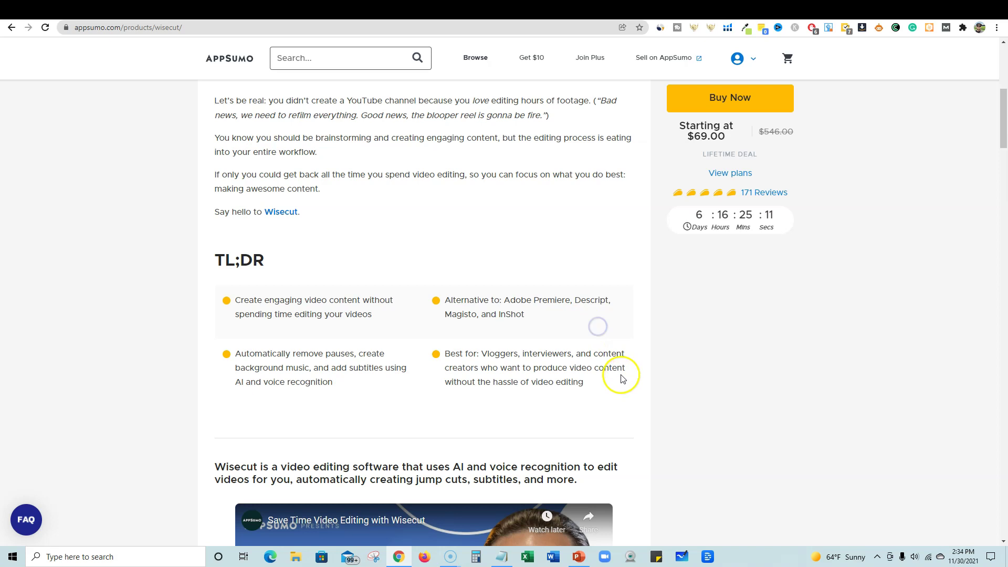
{"action": "scroll", "coordinate": [621, 375], "scroll_direction": "down", "scroll_amount": 7}
{"action": "scroll", "coordinate": [703, 418], "scroll_direction": "down", "scroll_amount": 5}
{"action": "scroll", "coordinate": [672, 409], "scroll_direction": "up", "scroll_amount": 12}
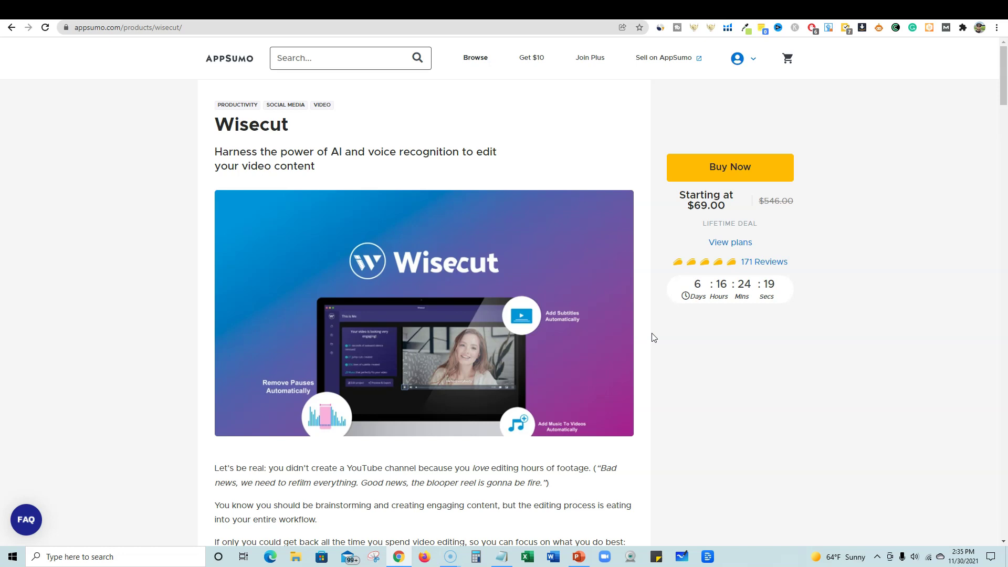
Switch to the Wisecut website and look over its home page.
{"action": "left_click", "coordinate": [694, 343]}
{"action": "left_click", "coordinate": [696, 383]}
{"action": "left_click", "coordinate": [851, 13]}
{"action": "left_click", "coordinate": [802, 11]}
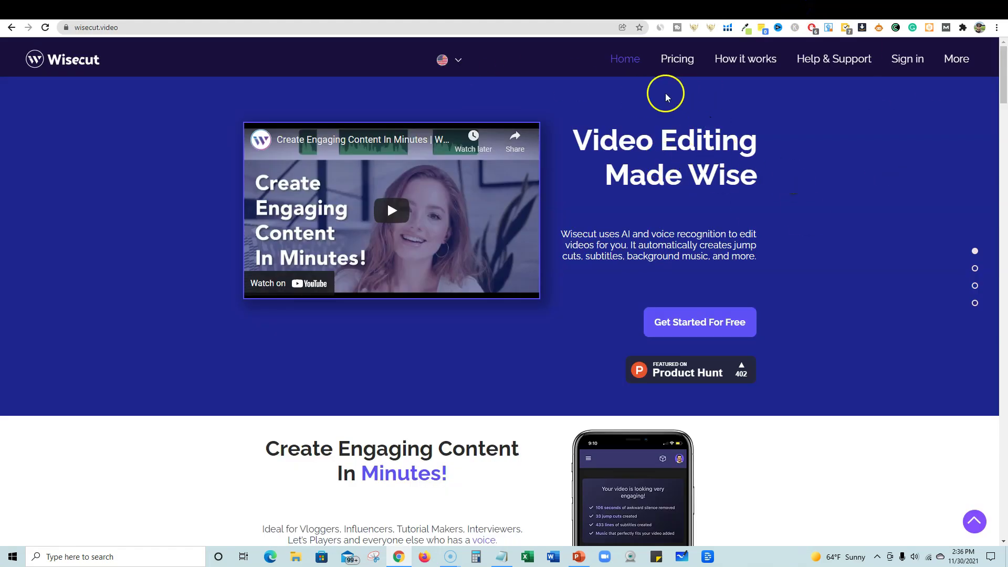
{"action": "scroll", "coordinate": [675, 267], "scroll_direction": "down", "scroll_amount": 13}
{"action": "scroll", "coordinate": [675, 267], "scroll_direction": "up", "scroll_amount": 13}
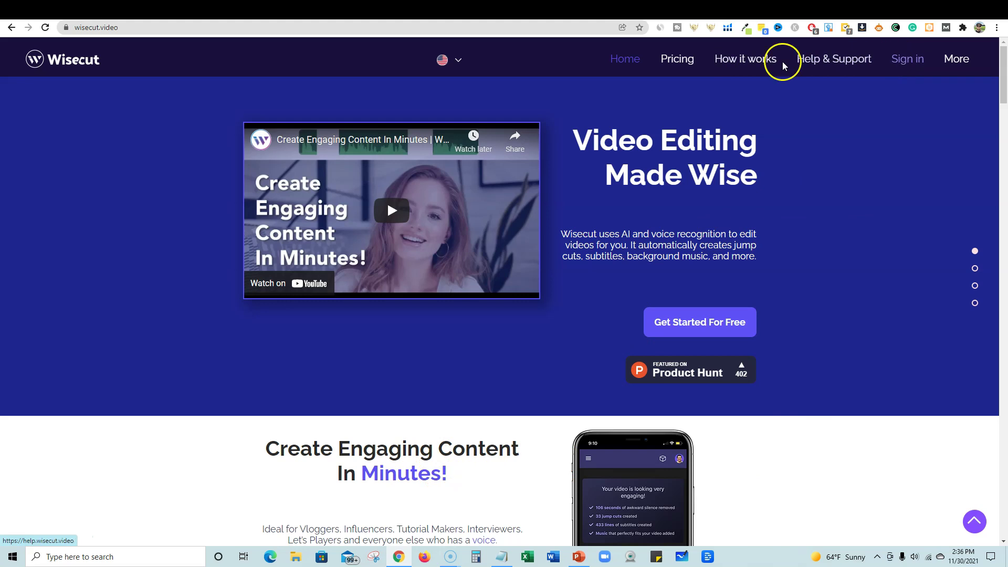
Open Wisecut's pricing page and examine the Basic plan's resolution limit, the Professional plan's price and the included features.
{"action": "left_click", "coordinate": [677, 59]}
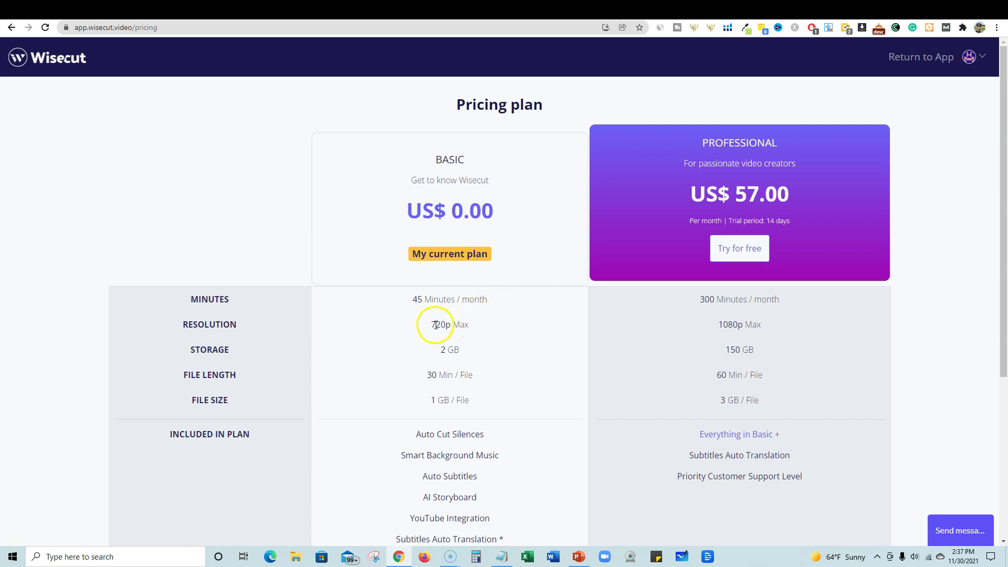
{"action": "triple_click", "coordinate": [477, 325]}
{"action": "left_click_drag", "start_coordinate": [692, 194], "coordinate": [817, 193]}
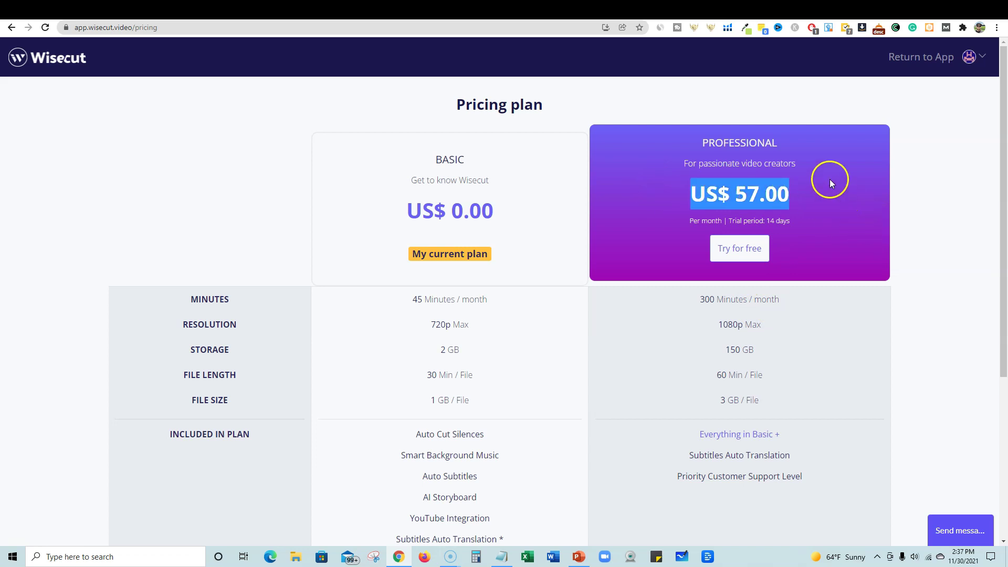
{"action": "scroll", "coordinate": [759, 392], "scroll_direction": "down", "scroll_amount": 5}
{"action": "scroll", "coordinate": [758, 395], "scroll_direction": "up", "scroll_amount": 4}
Return to the AppSumo Wisecut deal page and examine the three license tiers.
{"action": "left_click", "coordinate": [825, 11]}
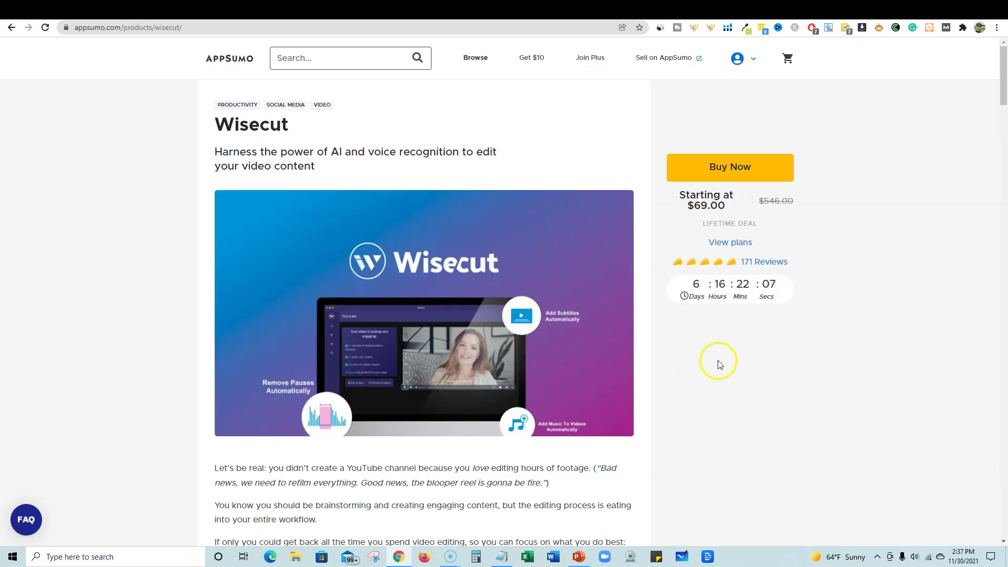
{"action": "scroll", "coordinate": [990, 157], "scroll_direction": "down", "scroll_amount": 10}
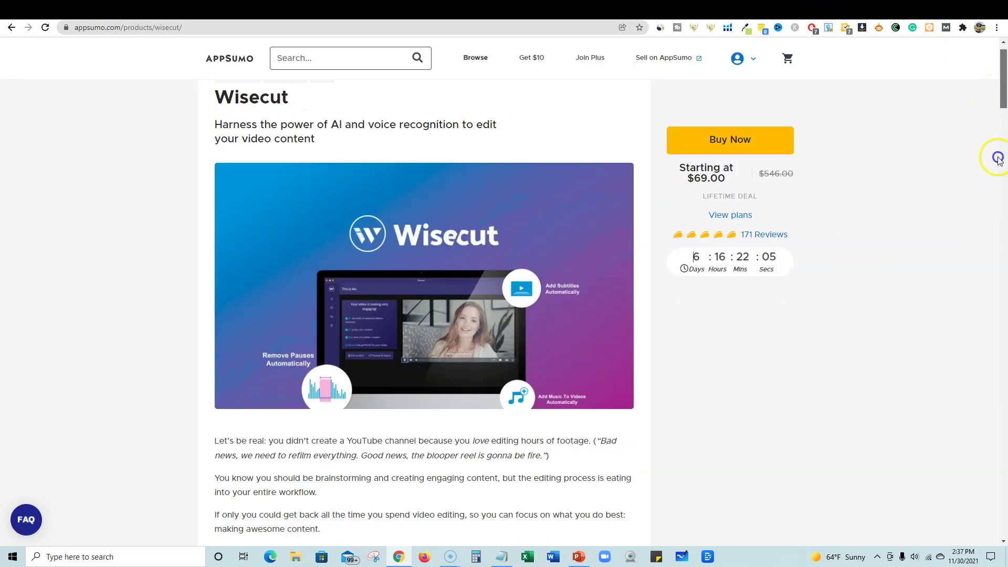
{"action": "scroll", "coordinate": [981, 315], "scroll_direction": "down", "scroll_amount": 10}
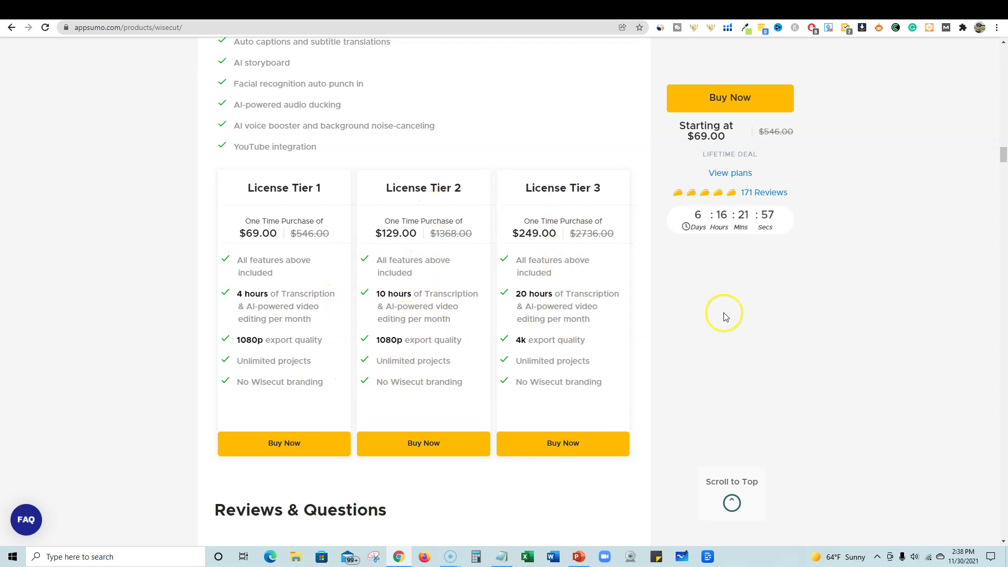
{"action": "scroll", "coordinate": [922, 288], "scroll_direction": "up", "scroll_amount": 5}
{"action": "scroll", "coordinate": [922, 287], "scroll_direction": "up", "scroll_amount": 5}
Switch to the Wisecut web app, create a new project and open the window for adding media.
{"action": "left_click", "coordinate": [855, 10]}
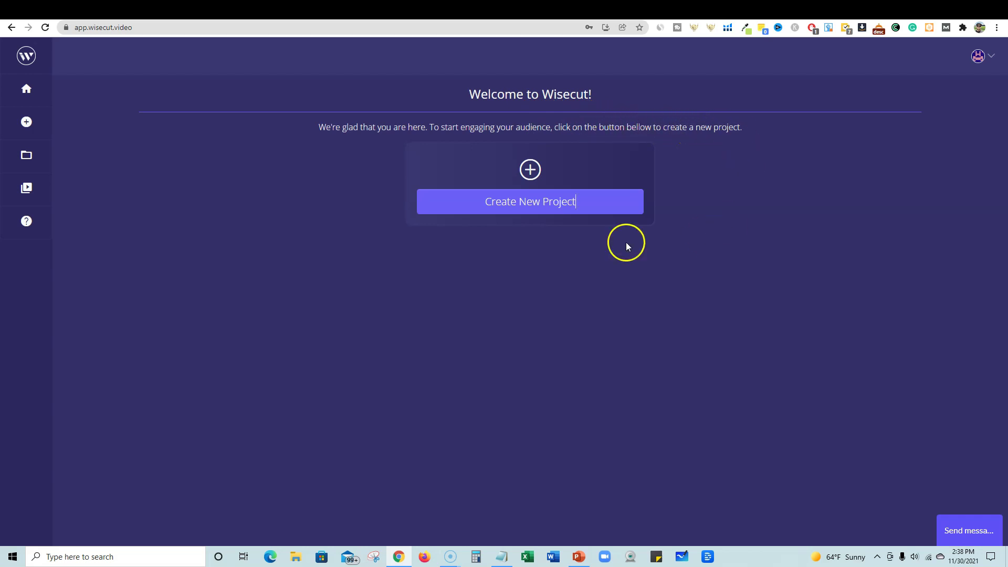
{"action": "left_click", "coordinate": [536, 208]}
{"action": "left_click", "coordinate": [535, 264]}
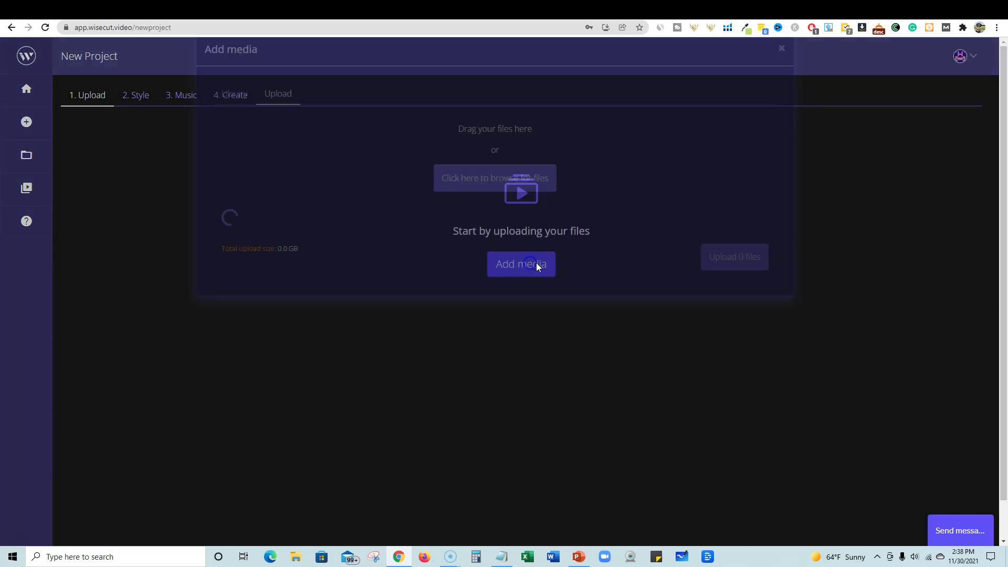
Upload "AdCreative Review - AdCreative.ai Demo - Machine Learning AI Advertising.mp4" from Downloads to the new project.
{"action": "left_click", "coordinate": [525, 205]}
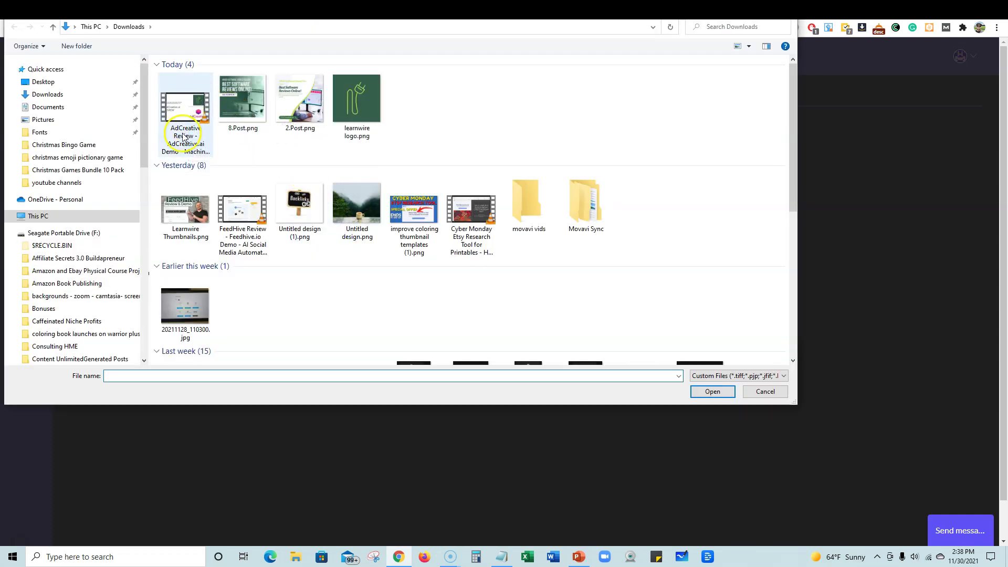
{"action": "left_click", "coordinate": [183, 137]}
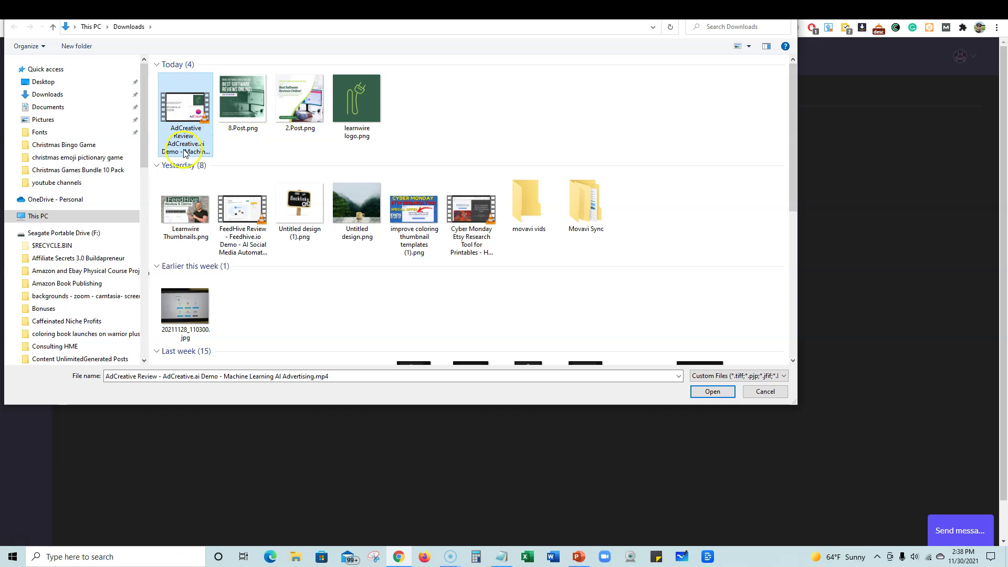
{"action": "left_click", "coordinate": [711, 393]}
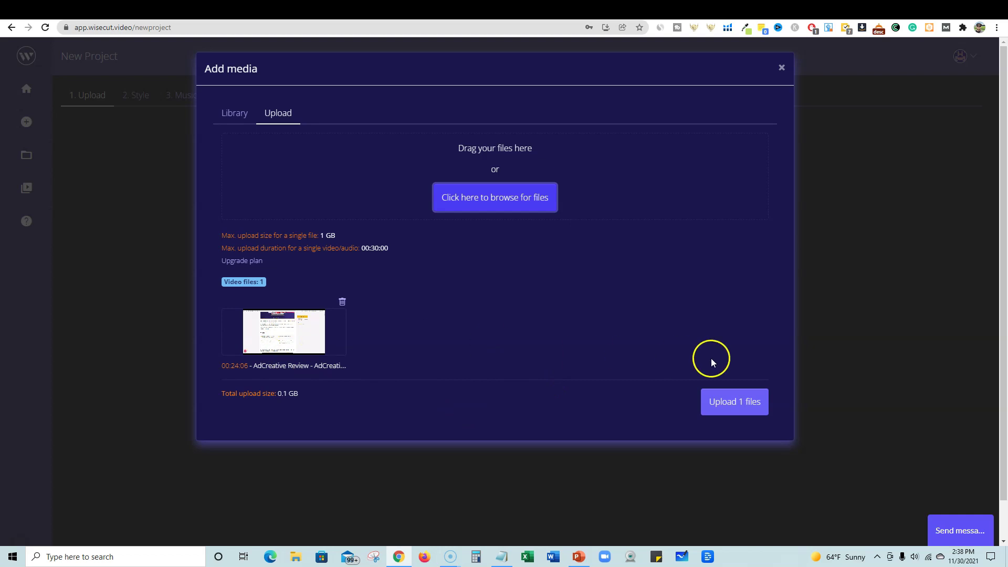
{"action": "left_click", "coordinate": [734, 402]}
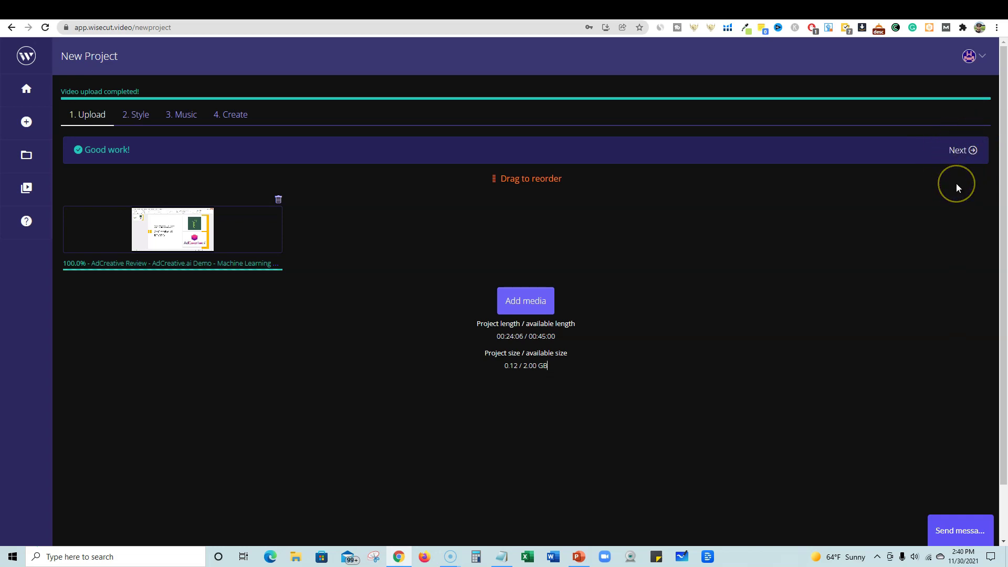
Set the project's audio type to "Someone is speaking" with English as the spoken language, and continue to the music stage.
{"action": "left_click", "coordinate": [962, 150]}
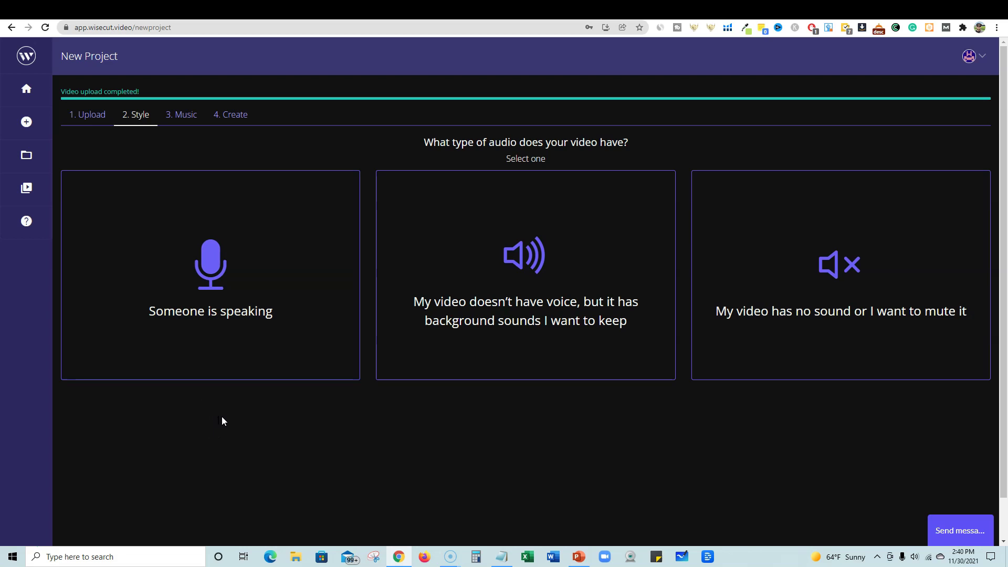
{"action": "left_click", "coordinate": [486, 402]}
{"action": "left_click", "coordinate": [236, 339]}
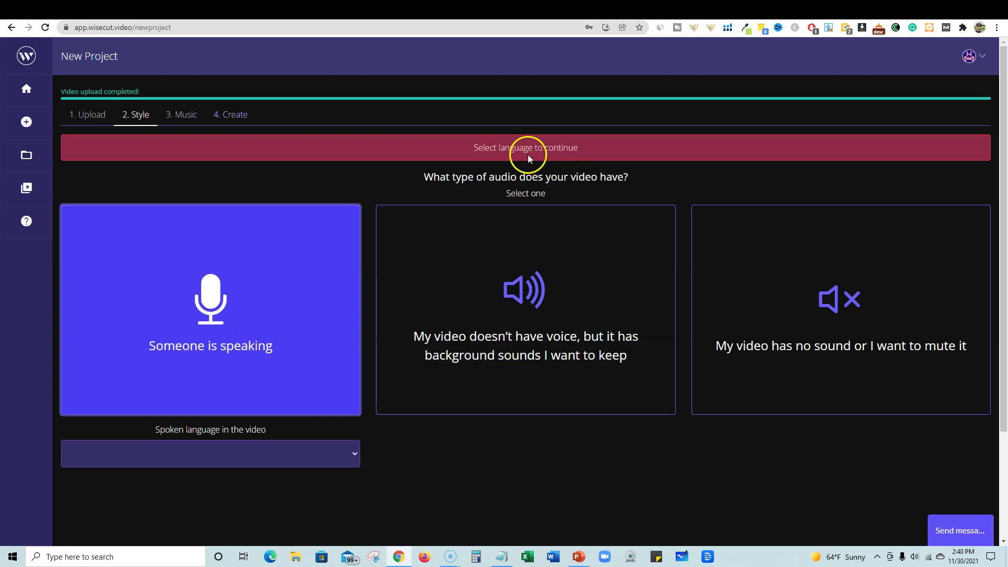
{"action": "left_click", "coordinate": [344, 456]}
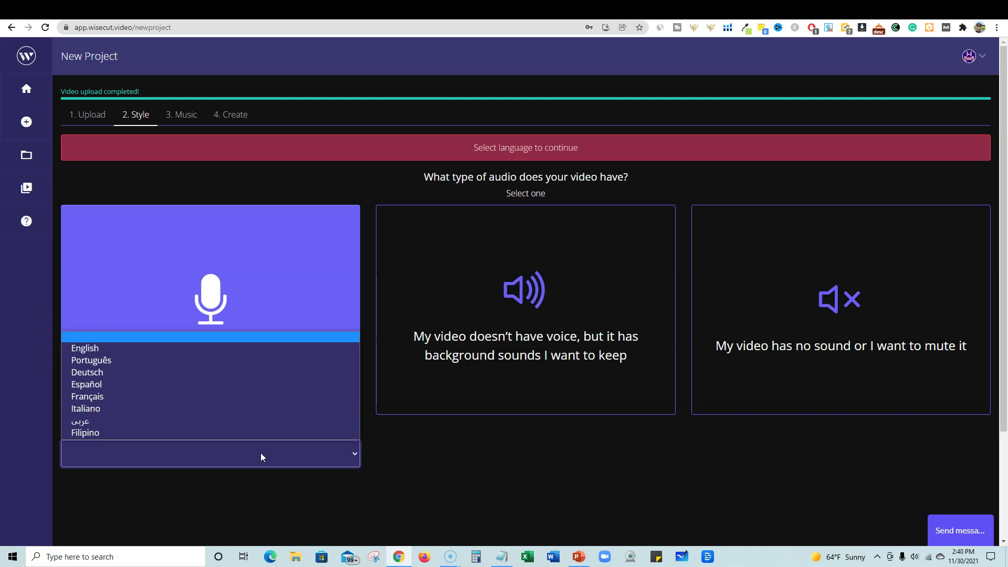
{"action": "left_click", "coordinate": [172, 349]}
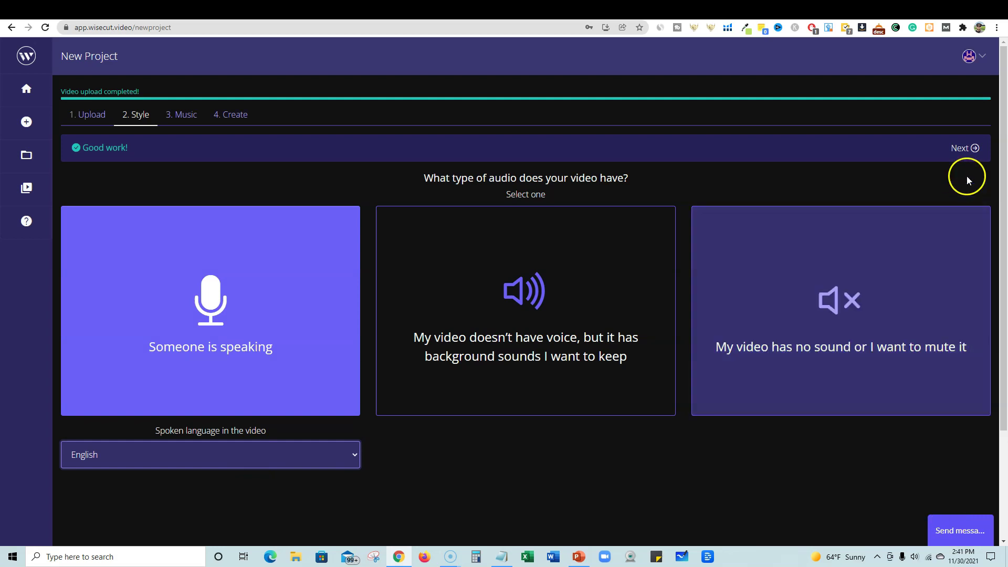
{"action": "left_click", "coordinate": [970, 149]}
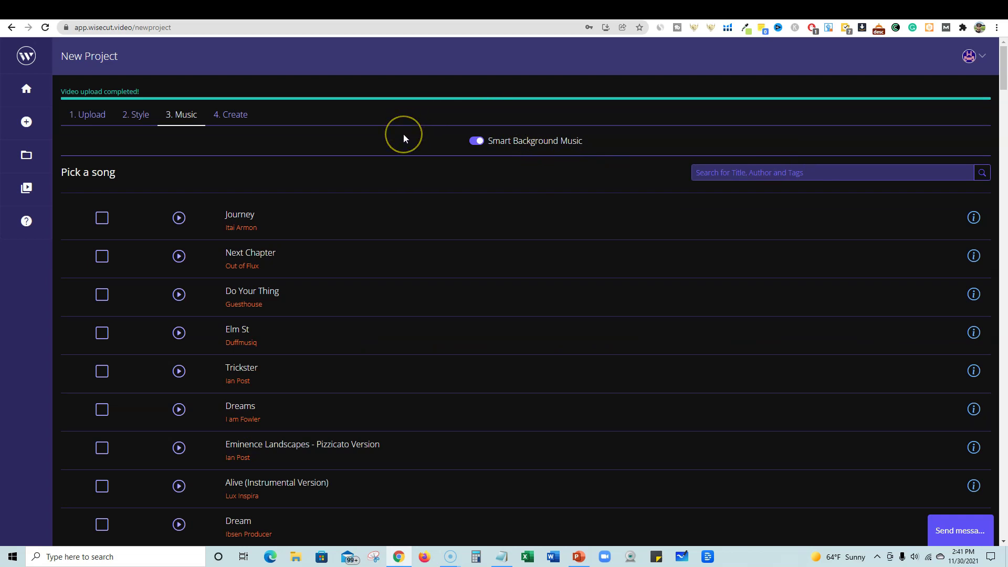
Turn Smart Background Music off and back on for the project.
{"action": "left_click", "coordinate": [478, 140]}
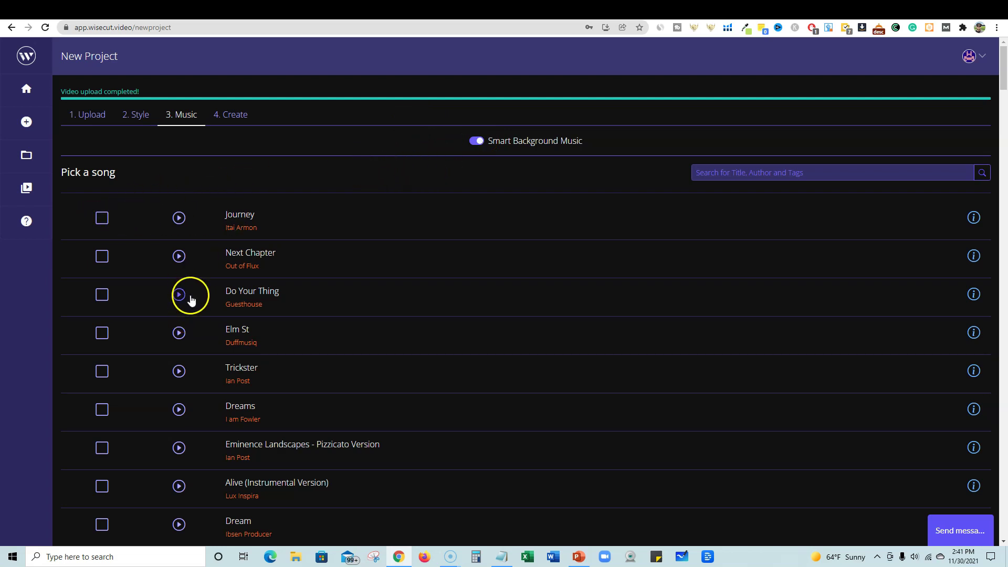
{"action": "left_click", "coordinate": [479, 141]}
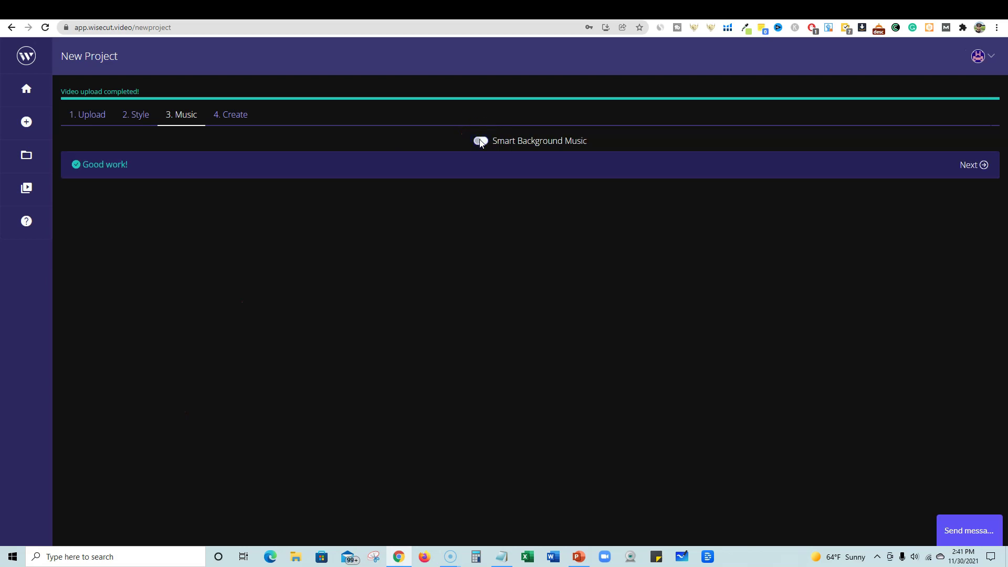
{"action": "left_click", "coordinate": [480, 141]}
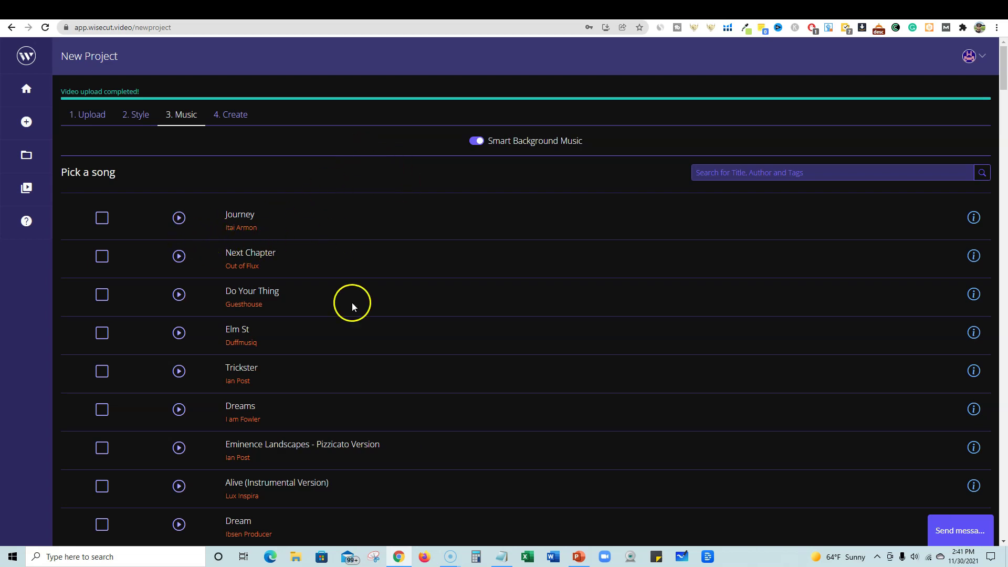
Preview the songs Journey, Next Chapter and Do Your Thing, pausing each one.
{"action": "left_click", "coordinate": [180, 222]}
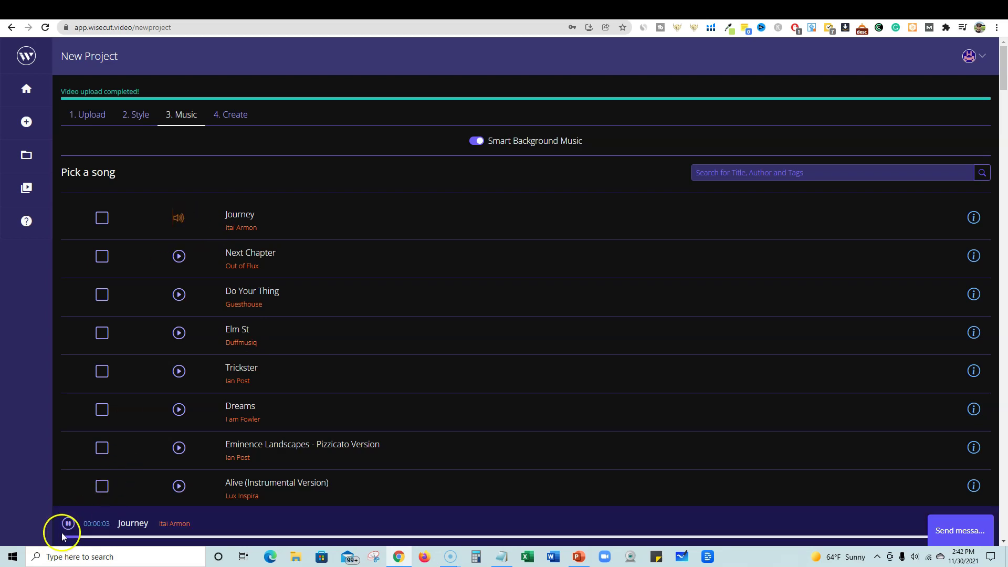
{"action": "left_click", "coordinate": [68, 523]}
{"action": "left_click", "coordinate": [179, 257]}
{"action": "left_click", "coordinate": [68, 523]}
{"action": "left_click", "coordinate": [179, 295]}
{"action": "left_click", "coordinate": [68, 523]}
Preview the songs Trickster, Dreams, Eminence Landscapes - Pizzicato Version and Alive (Instrumental Version).
{"action": "left_click", "coordinate": [179, 372]}
{"action": "left_click", "coordinate": [180, 410]}
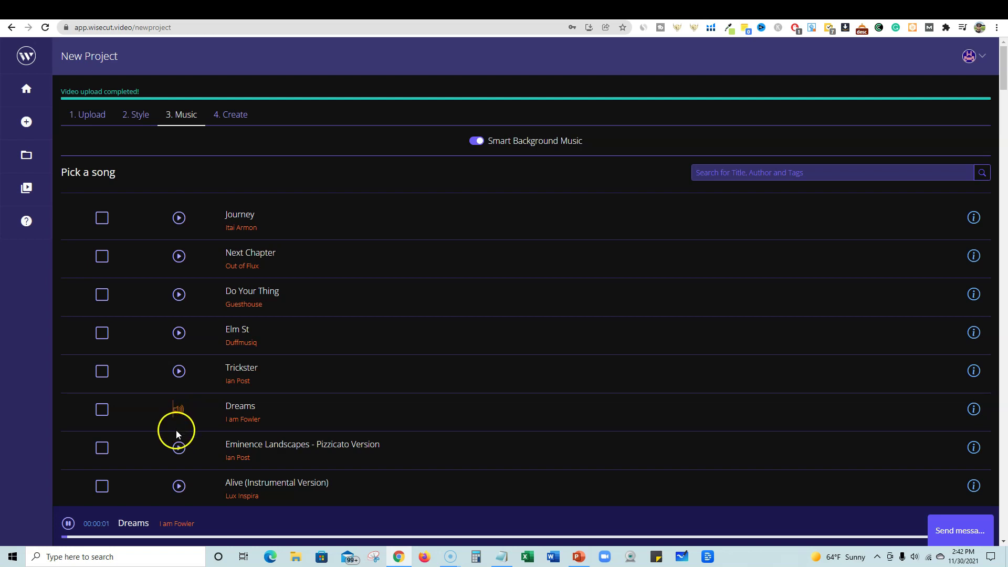
{"action": "left_click", "coordinate": [179, 449]}
{"action": "left_click", "coordinate": [178, 484]}
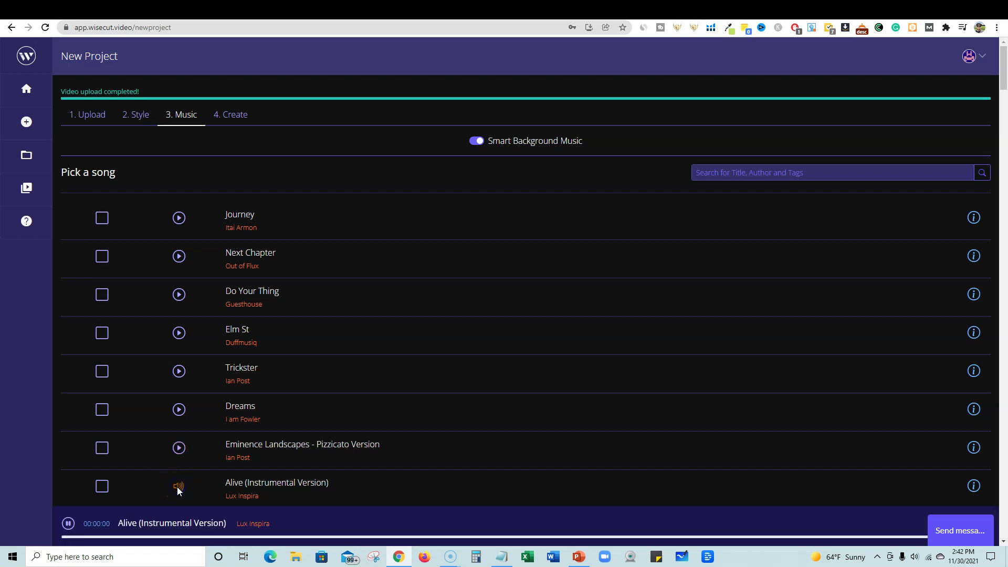
Skip through several parts of Alive (Instrumental Version), and preview Dream from a point farther into the song.
{"action": "scroll", "coordinate": [181, 461], "scroll_direction": "down", "scroll_amount": 3}
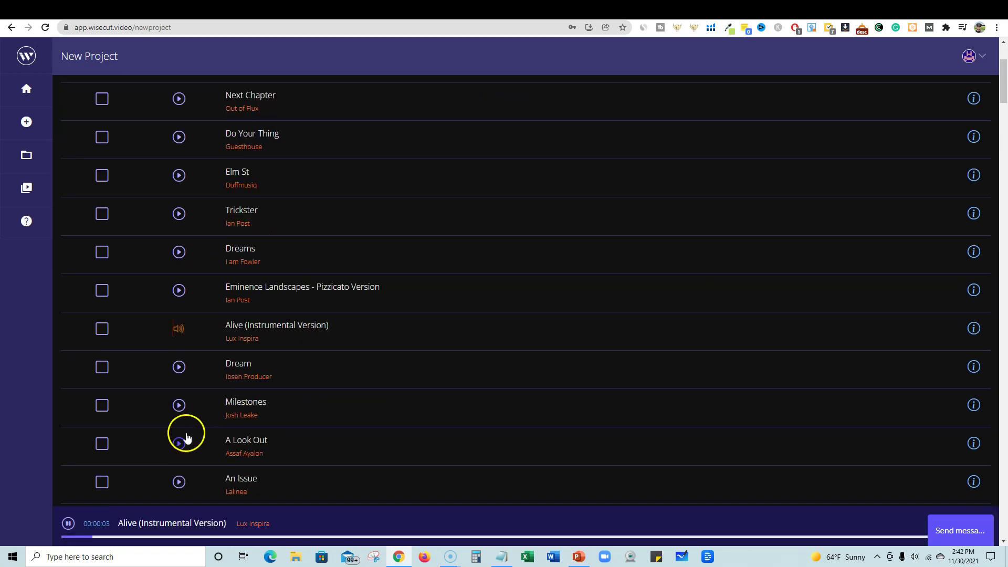
{"action": "left_click", "coordinate": [179, 367]}
{"action": "left_click", "coordinate": [240, 536]}
{"action": "left_click", "coordinate": [331, 536]}
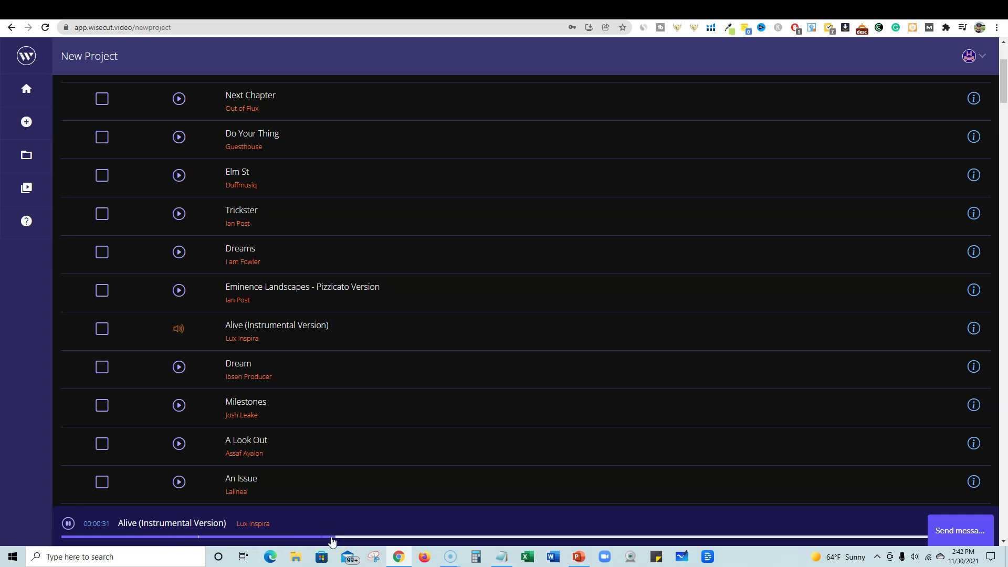
{"action": "left_click", "coordinate": [360, 537]}
{"action": "left_click", "coordinate": [435, 536]}
{"action": "left_click", "coordinate": [179, 366]}
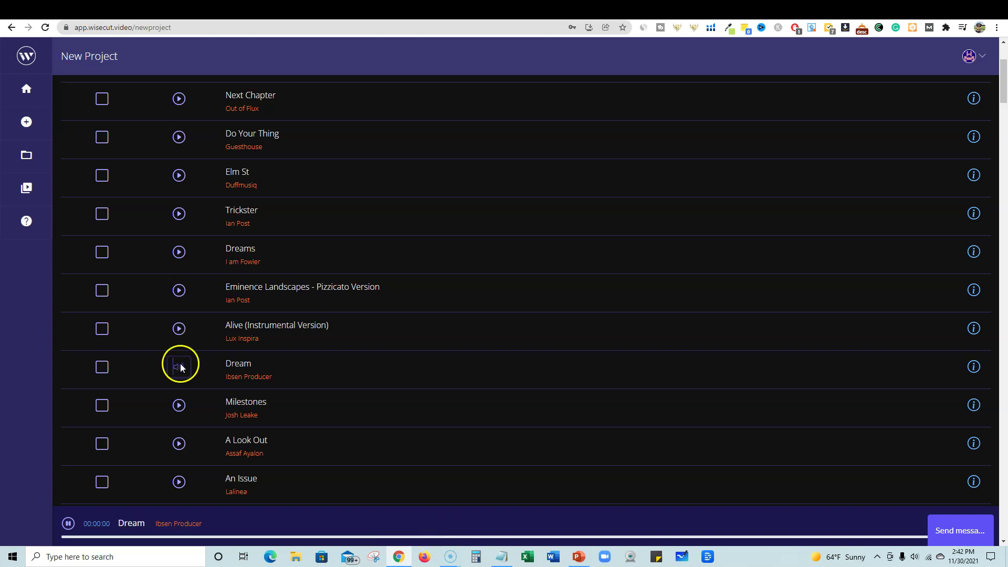
{"action": "left_click", "coordinate": [377, 537]}
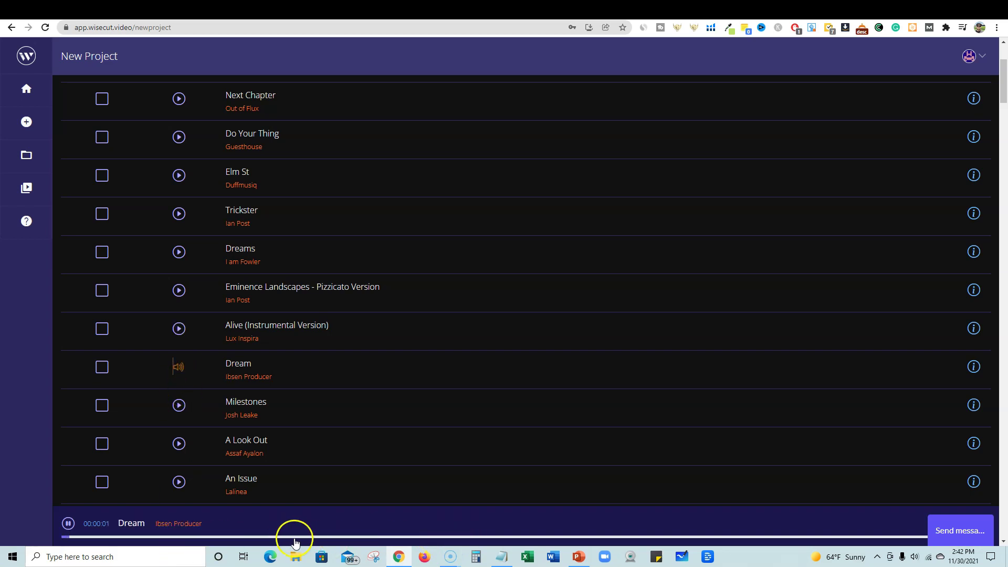
Skip ahead twice in the song Dream to sample its middle section, and pause the playback.
{"action": "left_click", "coordinate": [492, 537]}
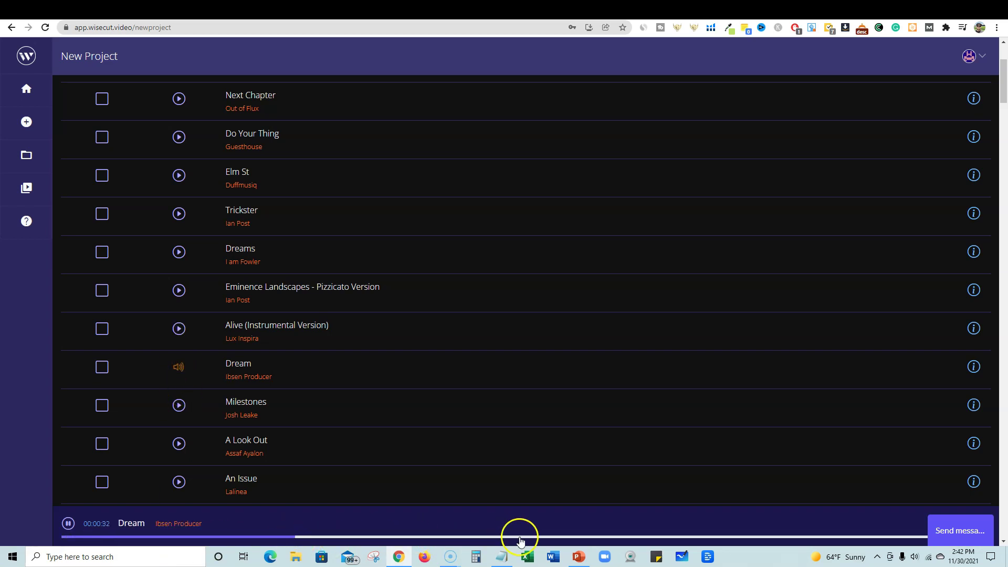
{"action": "left_click", "coordinate": [513, 536]}
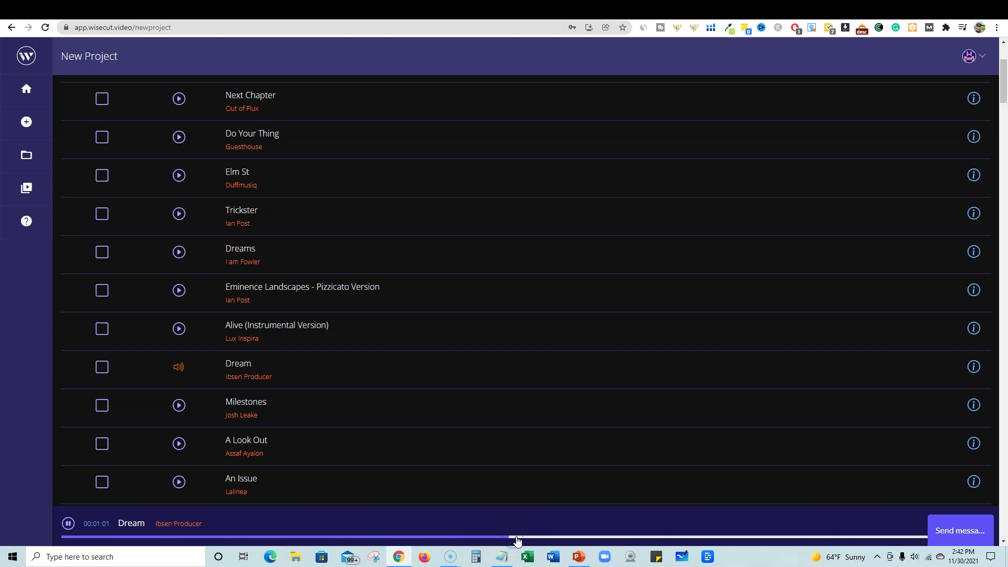
{"action": "left_click", "coordinate": [68, 523]}
Search the song library for "calm" and for "inspir", and clear the search term.
{"action": "scroll", "coordinate": [551, 288], "scroll_direction": "up", "scroll_amount": 3}
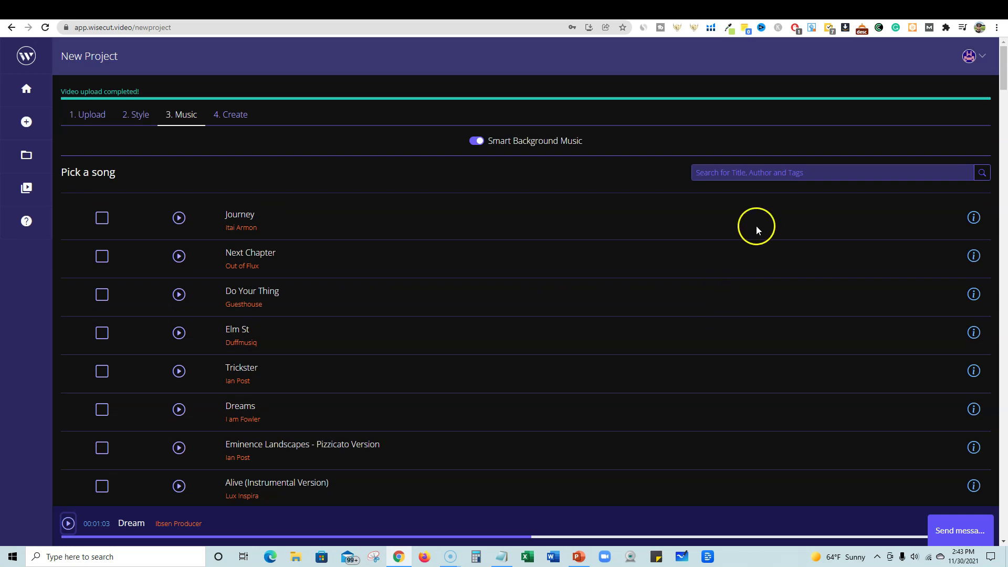
{"action": "left_click", "coordinate": [772, 175]}
{"action": "type", "text": "calm"}
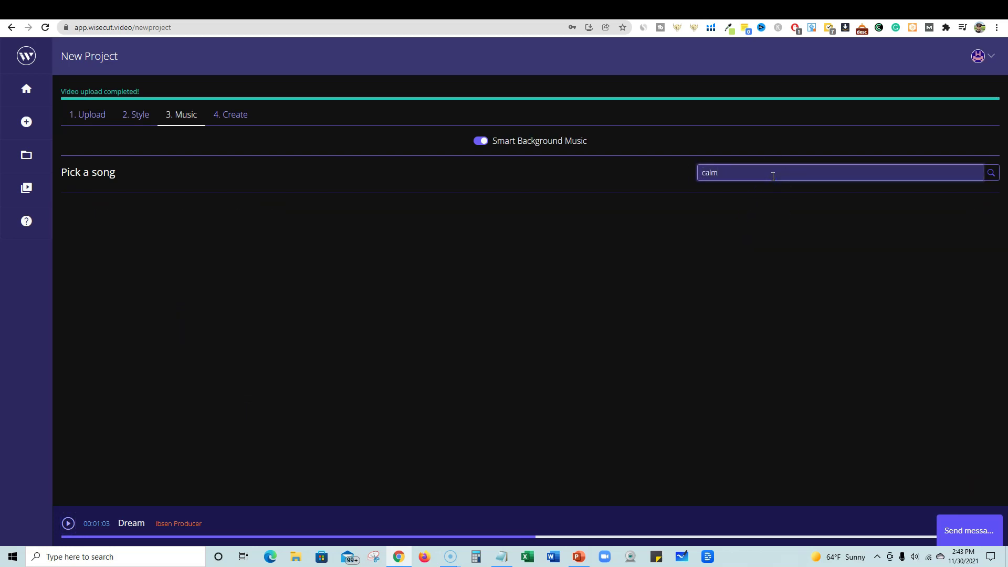
{"action": "key", "text": "BackSpace"}
{"action": "key", "text": "BackSpace"}
{"action": "key", "text": "BackSpace"}
{"action": "key", "text": "BackSpace"}
{"action": "type", "text": "inspir"}
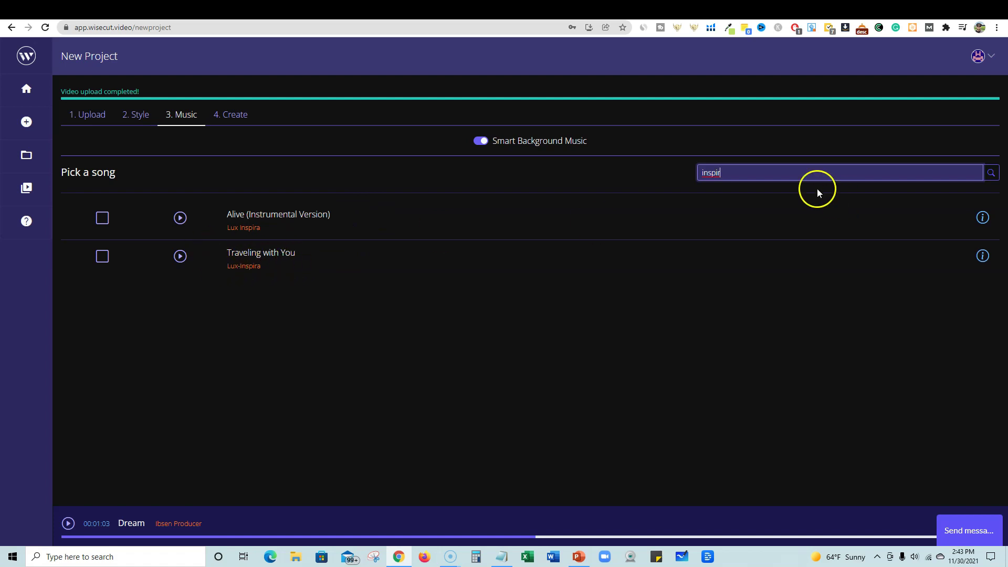
{"action": "key", "text": "ctrl+a"}
{"action": "key", "text": "BackSpace"}
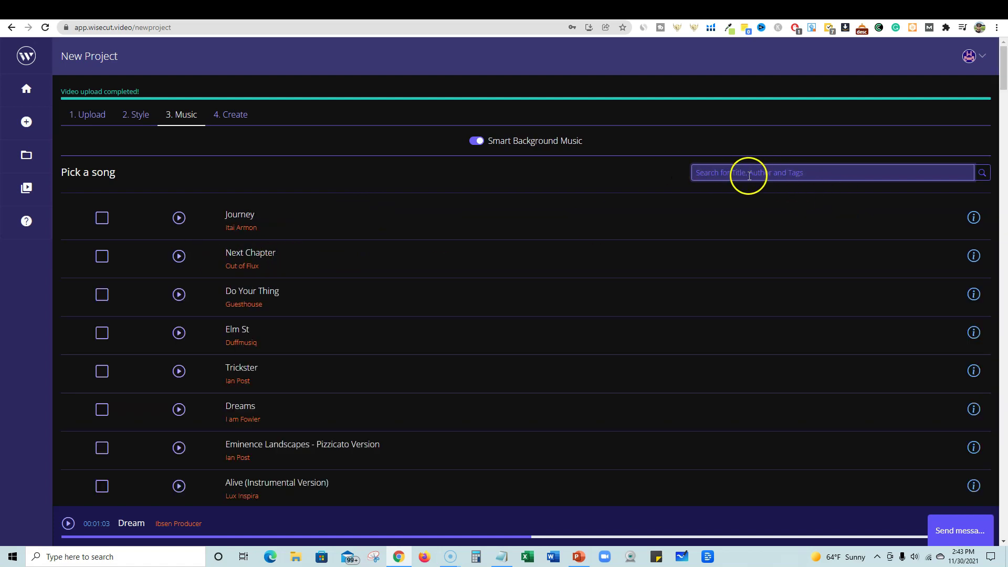
Preview the songs Abstract Emotion and DuDa farther down the song list.
{"action": "scroll", "coordinate": [685, 264], "scroll_direction": "down", "scroll_amount": 12}
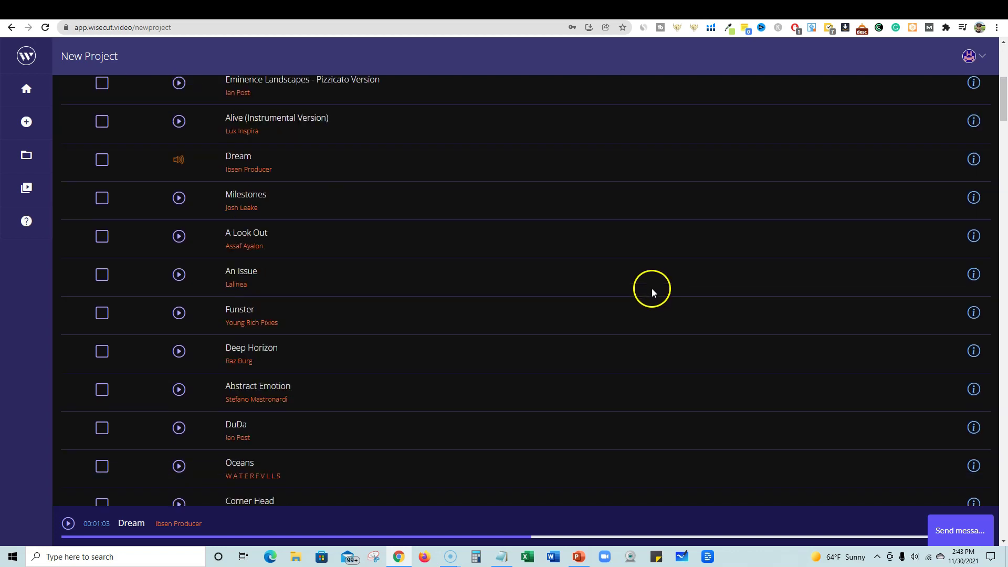
{"action": "scroll", "coordinate": [521, 297], "scroll_direction": "up", "scroll_amount": 1}
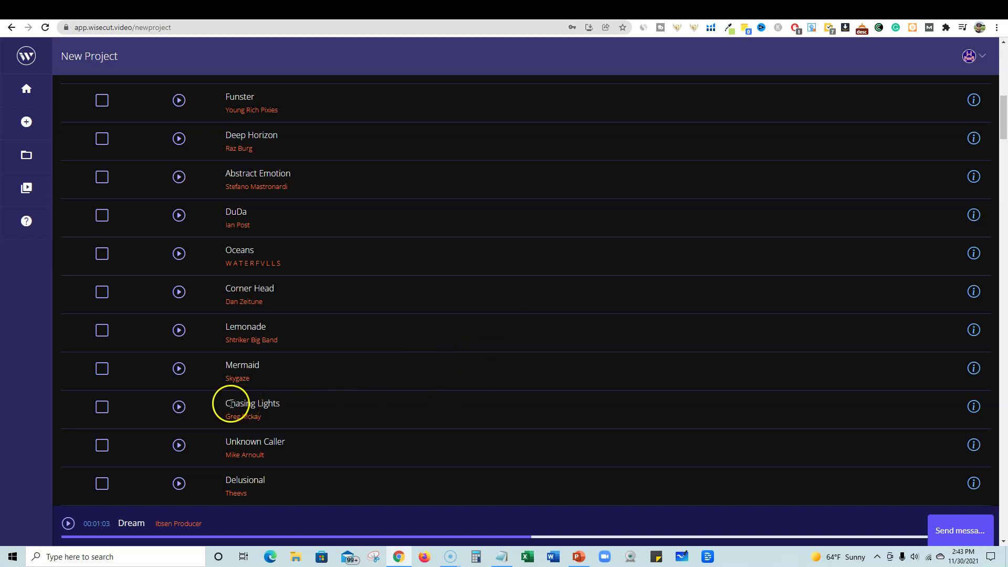
{"action": "left_click", "coordinate": [178, 214]}
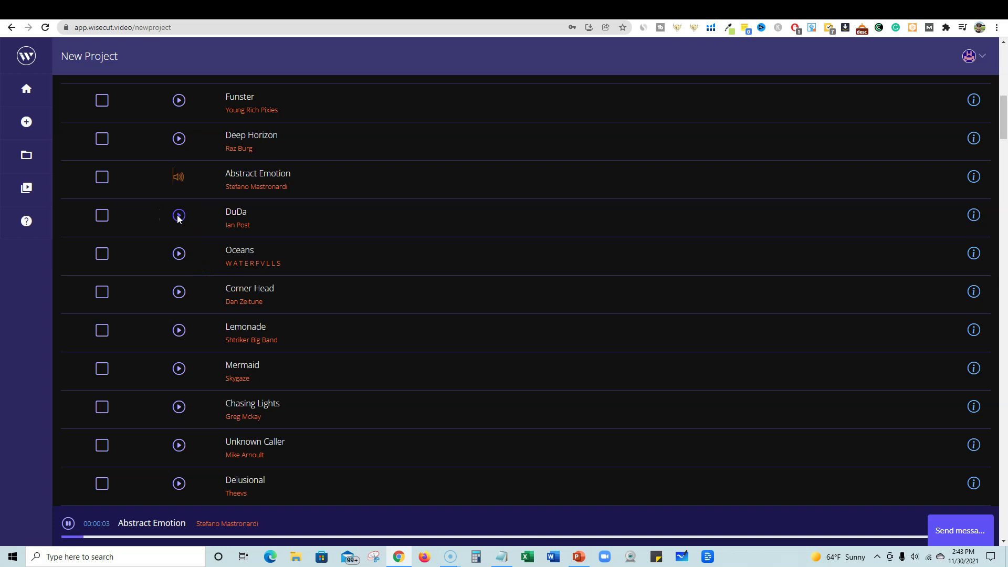
{"action": "left_click", "coordinate": [178, 216]}
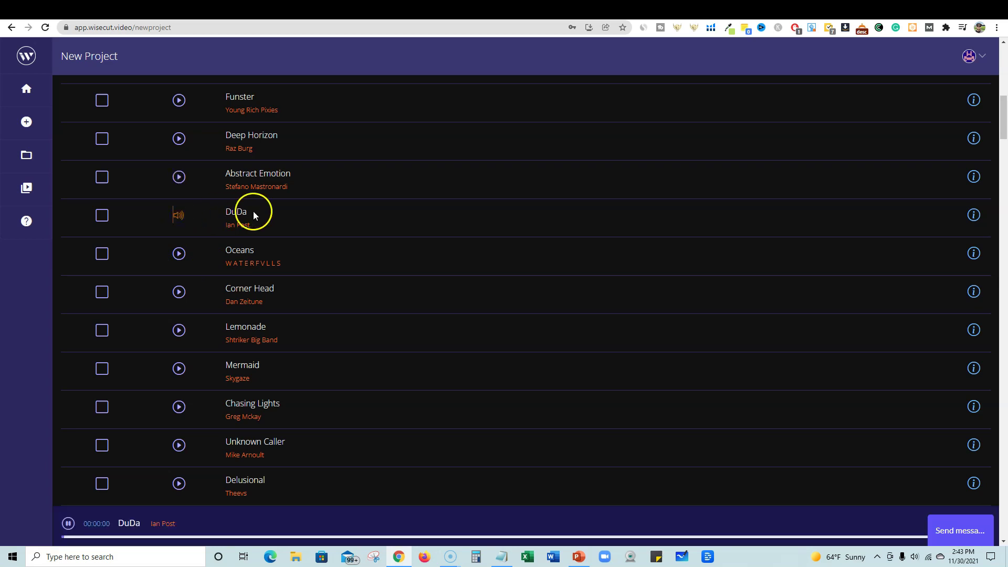
Play and select Alive (Instrumental Version) as the background song, and continue to the final Create stage.
{"action": "scroll", "coordinate": [254, 214], "scroll_direction": "up", "scroll_amount": 4}
{"action": "scroll", "coordinate": [279, 241], "scroll_direction": "up", "scroll_amount": 3}
{"action": "left_click", "coordinate": [180, 275]}
{"action": "left_click", "coordinate": [179, 276]}
{"action": "left_click", "coordinate": [231, 282]}
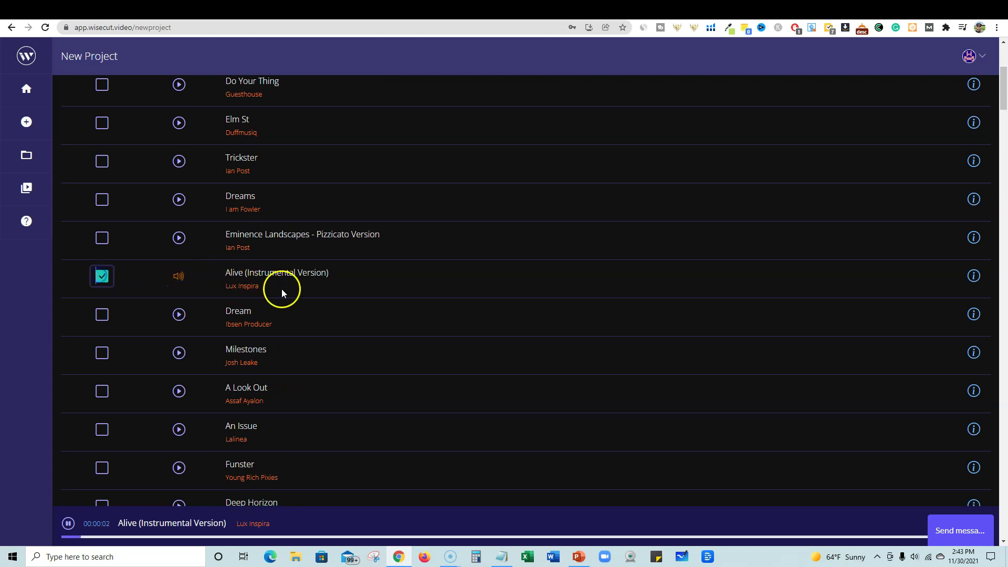
{"action": "left_click", "coordinate": [964, 166]}
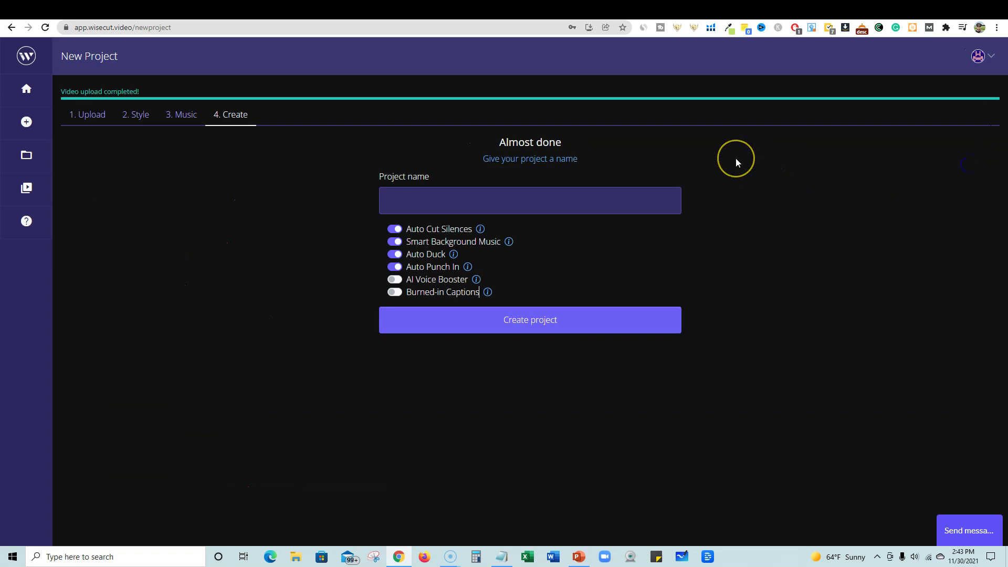
Name the project "adcreative review".
{"action": "left_click", "coordinate": [452, 204]}
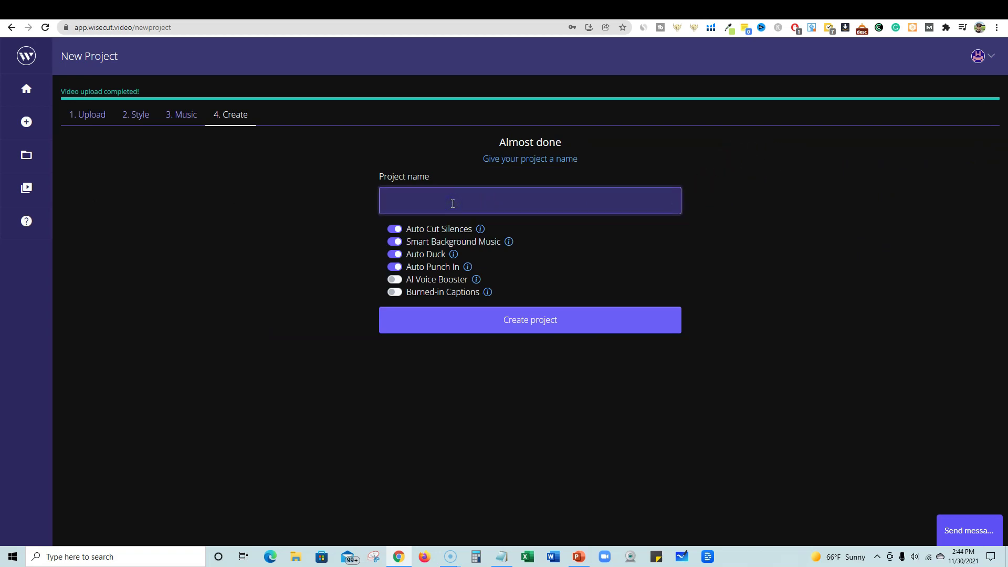
{"action": "left_click", "coordinate": [453, 203]}
{"action": "left_click", "coordinate": [360, 378]}
{"action": "left_click", "coordinate": [511, 201]}
{"action": "type", "text": "adcreative"}
{"action": "type", "text": "review"}
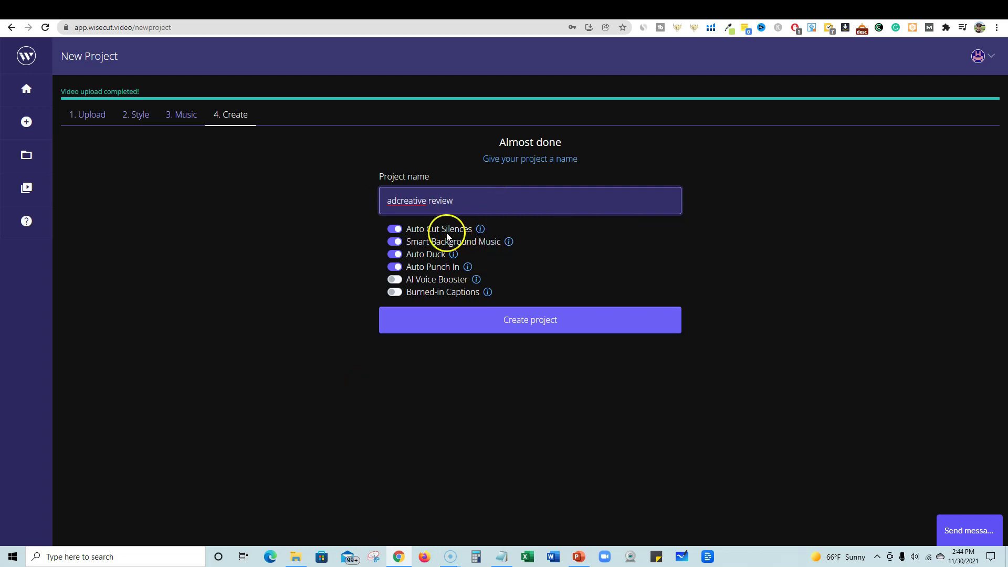
Read the explanation of Auto Cut Silences, and turn that option off and back on.
{"action": "mouse_move", "coordinate": [480, 231]}
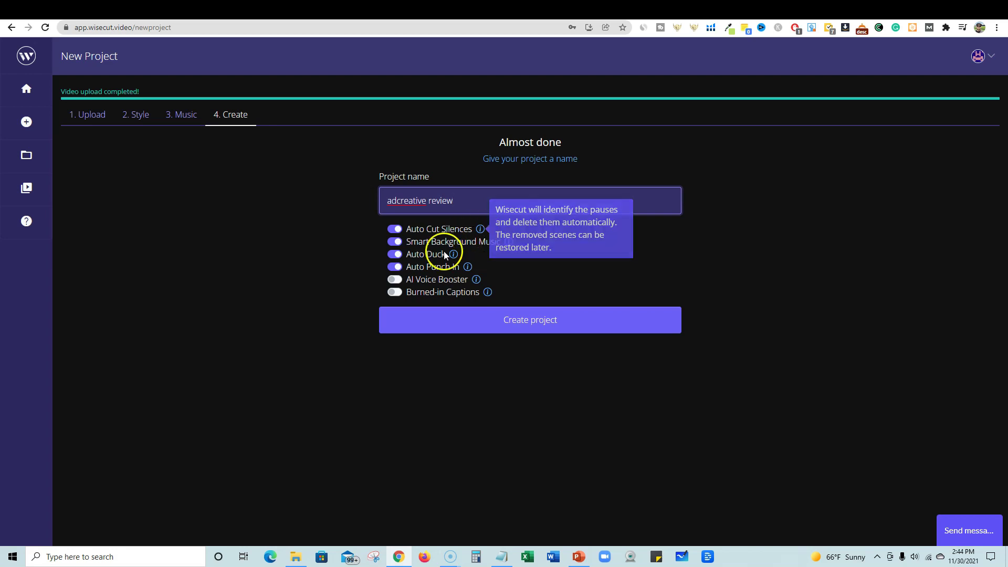
{"action": "left_click", "coordinate": [394, 229]}
{"action": "left_click", "coordinate": [395, 228]}
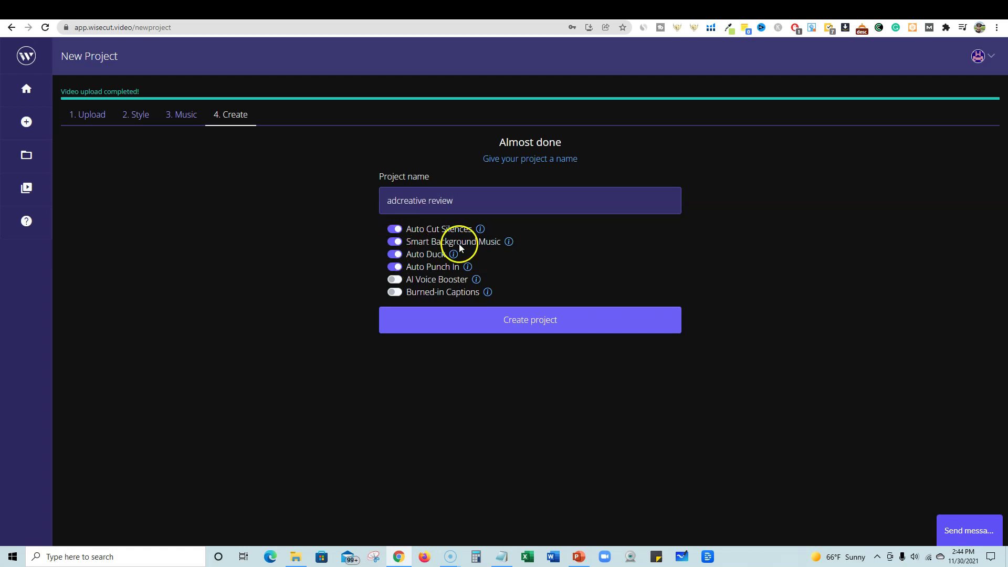
Read the explanations of Smart Background Music, Auto Duck, AI Voice Booster, Burned-in Captions and Auto Punch In.
{"action": "left_click", "coordinate": [503, 249]}
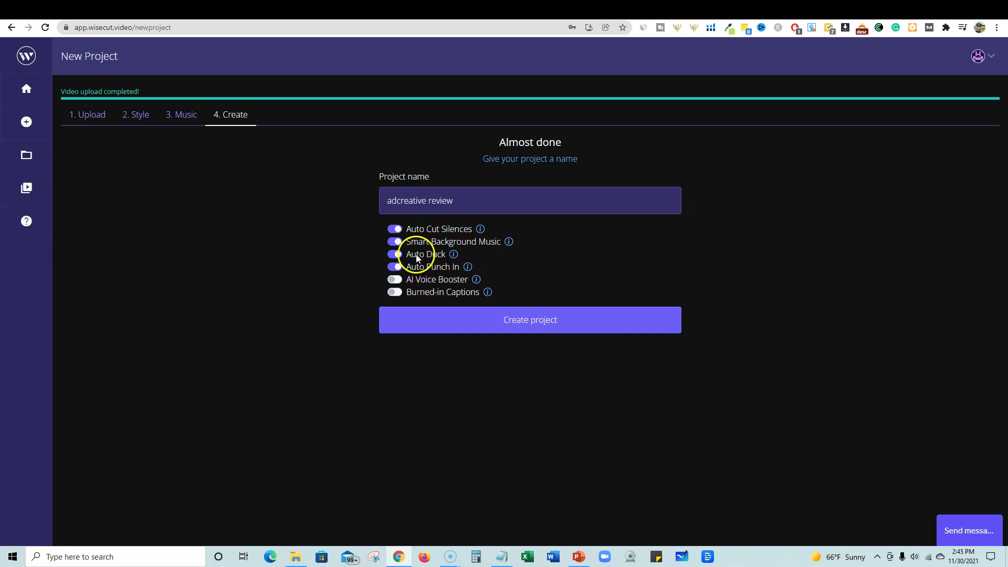
{"action": "mouse_move", "coordinate": [454, 255]}
{"action": "mouse_move", "coordinate": [480, 230]}
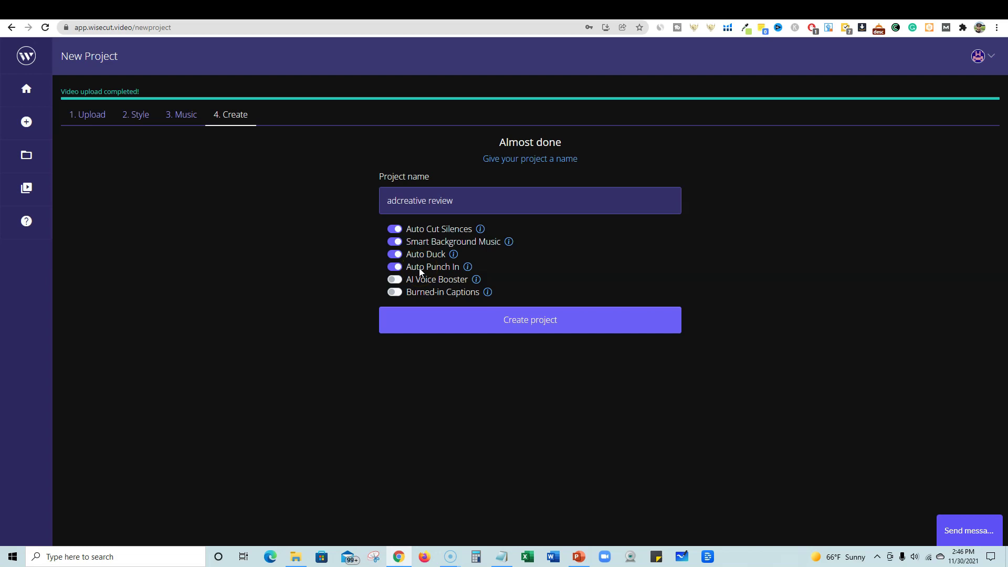
{"action": "left_click", "coordinate": [477, 278]}
{"action": "left_click", "coordinate": [458, 291]}
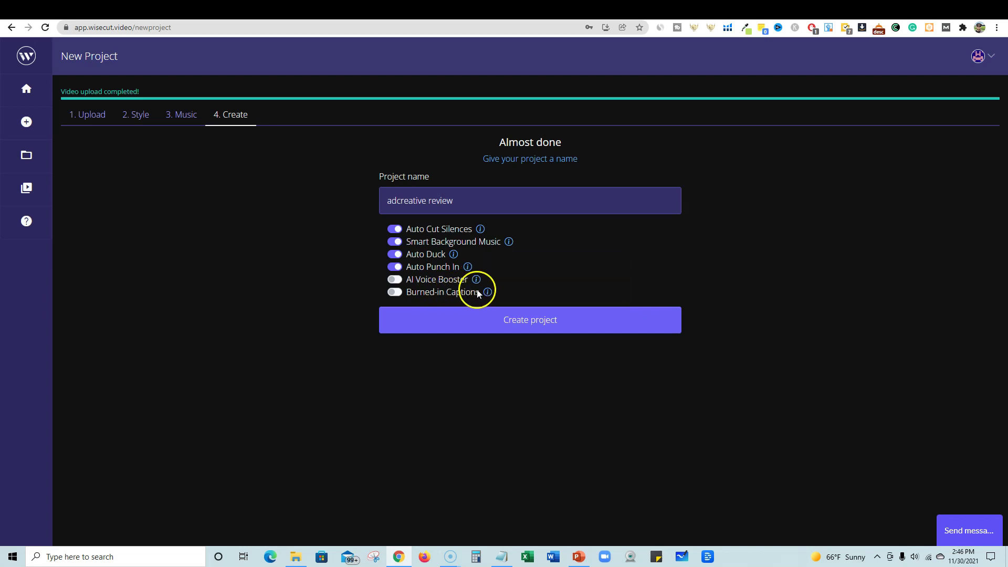
{"action": "mouse_move", "coordinate": [484, 293]}
{"action": "mouse_move", "coordinate": [467, 267]}
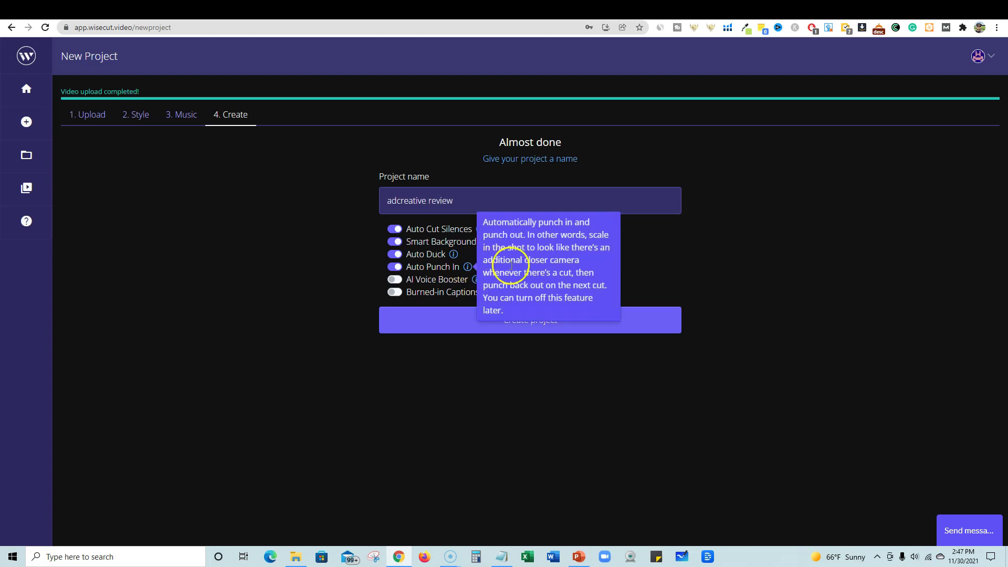
Create the project with the current options and open the project list.
{"action": "left_click", "coordinate": [522, 320]}
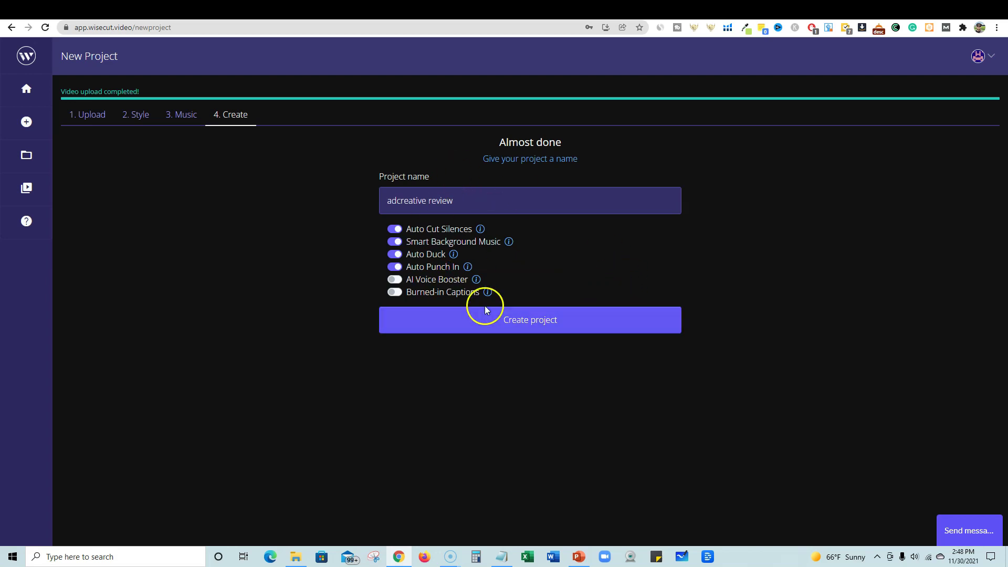
{"action": "left_click", "coordinate": [534, 322]}
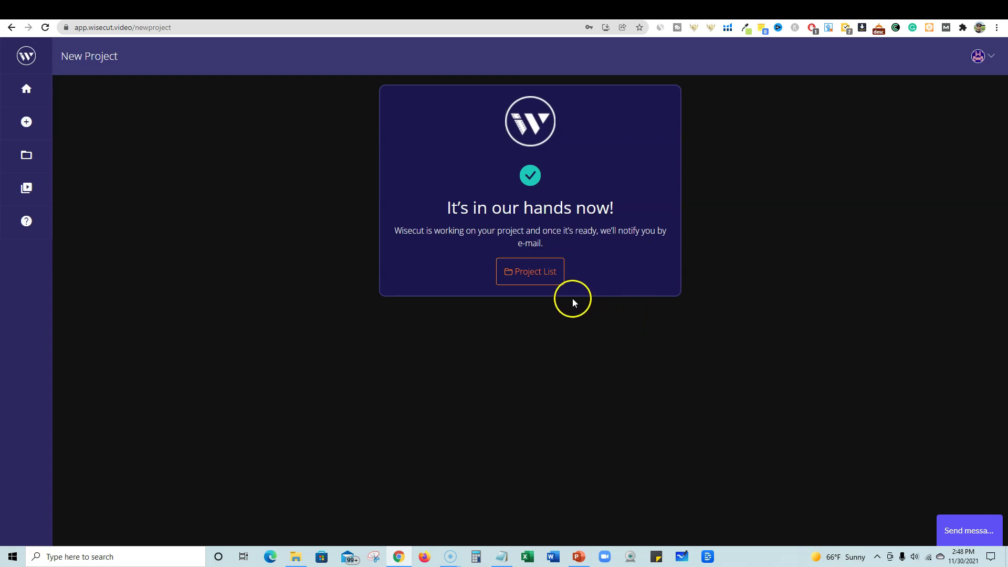
{"action": "left_click", "coordinate": [535, 275]}
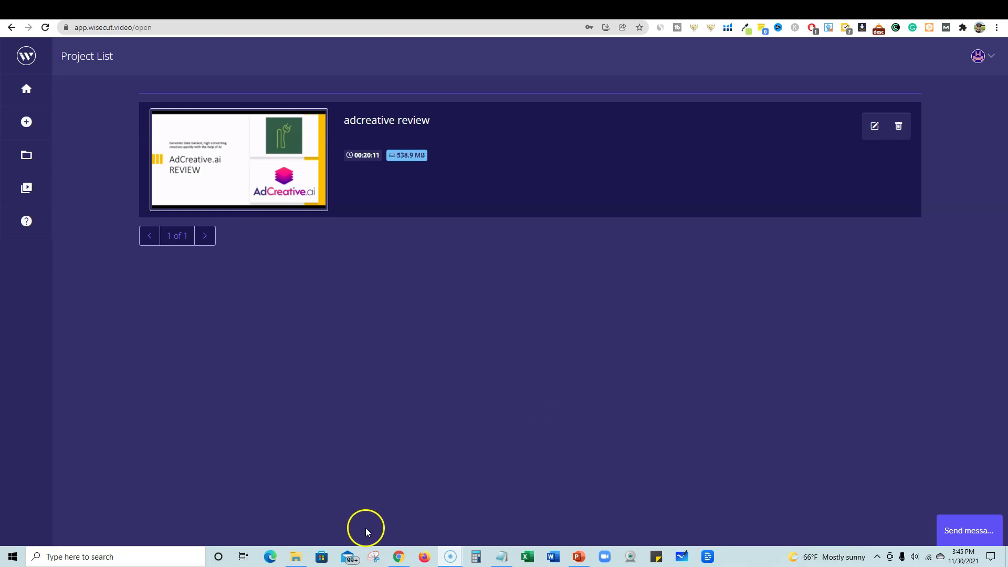
Switch to the Downloads folder in File Explorer to check the original AdCreative review video, and return to the project list.
{"action": "mouse_move", "coordinate": [297, 552]}
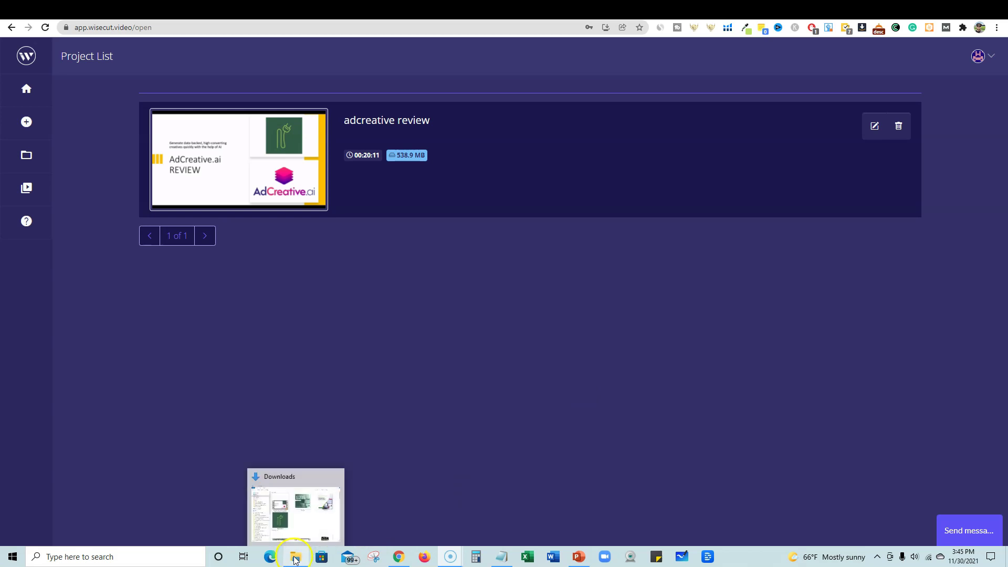
{"action": "left_click", "coordinate": [287, 524]}
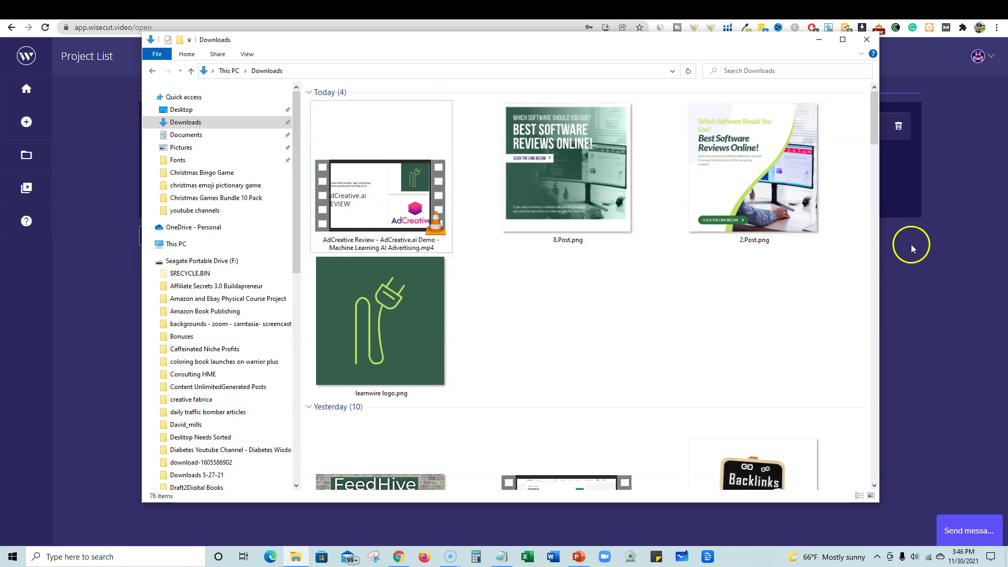
{"action": "left_click", "coordinate": [940, 281]}
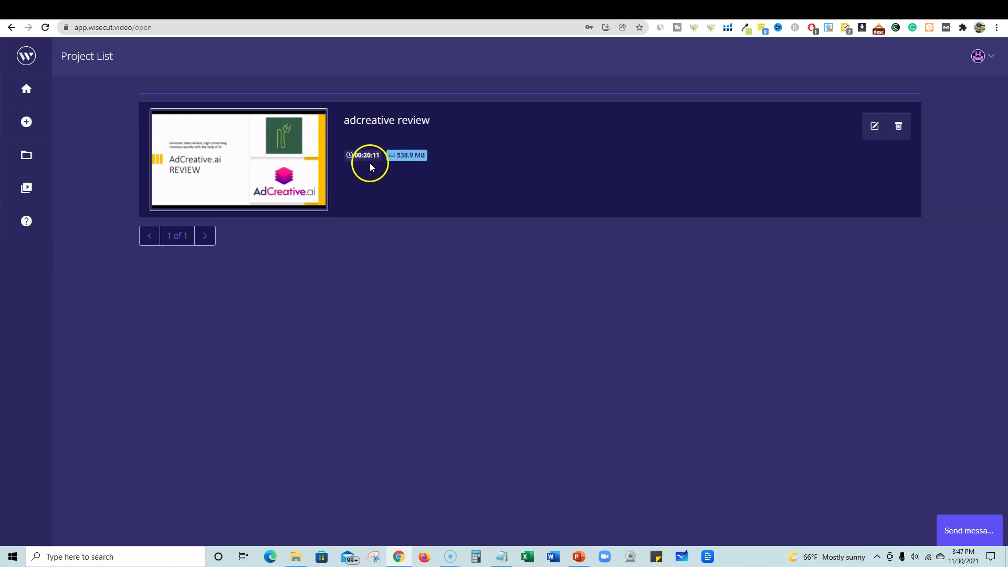
Enlarge the project list page and compare the project's duration and file size with the original AdCreative video in Downloads.
{"action": "key", "text": "ctrl+plus"}
{"action": "key", "text": "ctrl+plus"}
{"action": "key", "text": "ctrl+plus"}
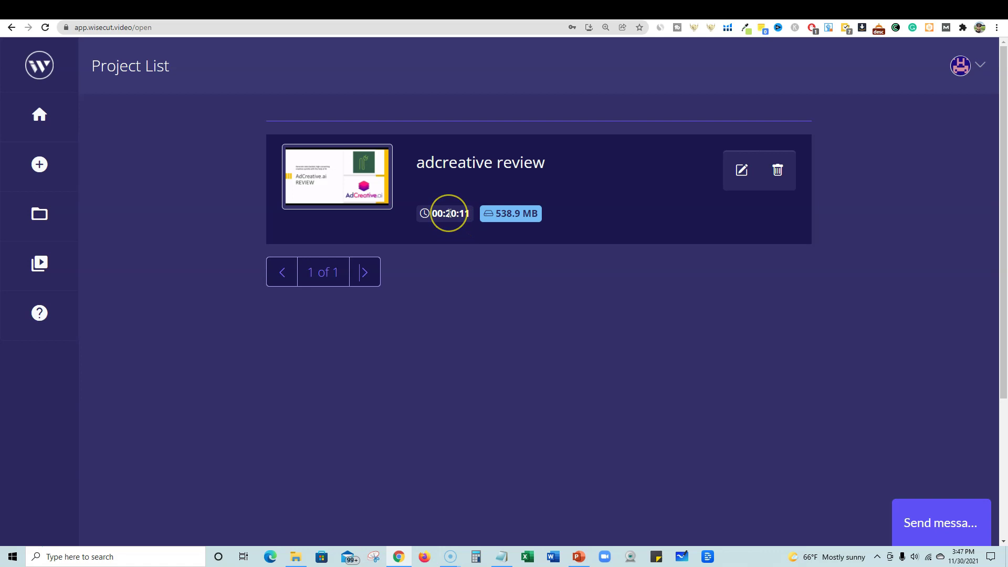
{"action": "left_click", "coordinate": [294, 555]}
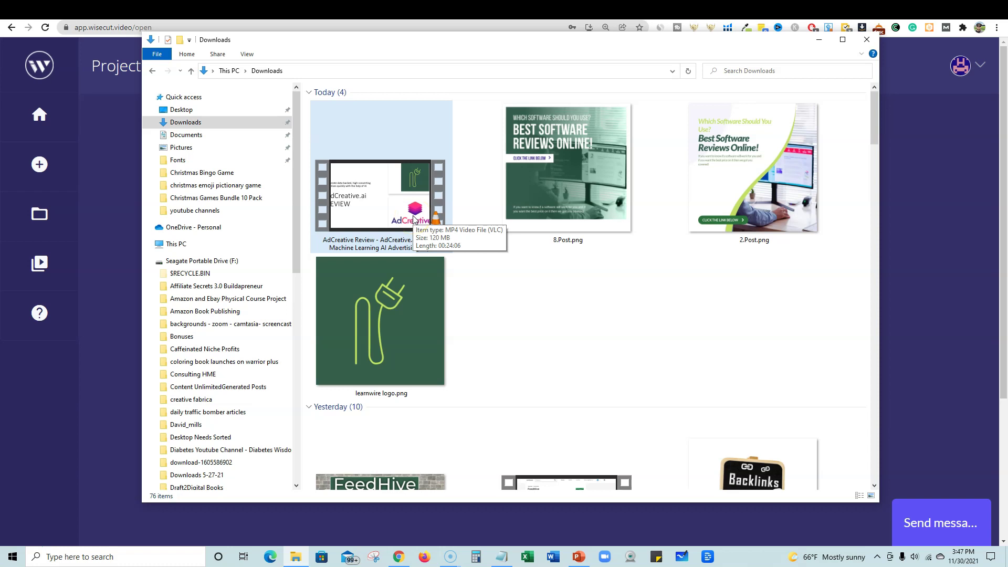
{"action": "left_click", "coordinate": [819, 40]}
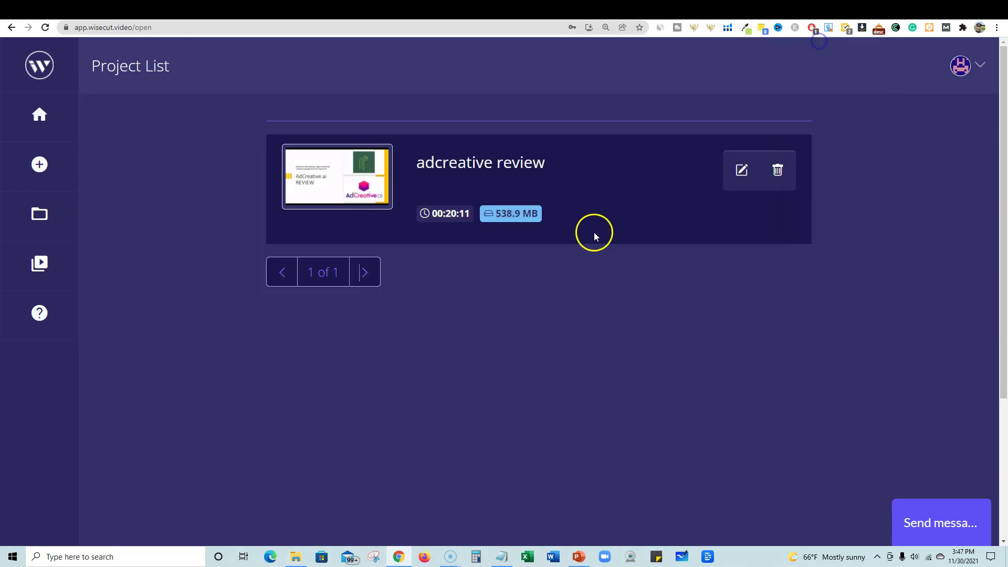
{"action": "left_click", "coordinate": [451, 223]}
{"action": "left_click", "coordinate": [519, 219]}
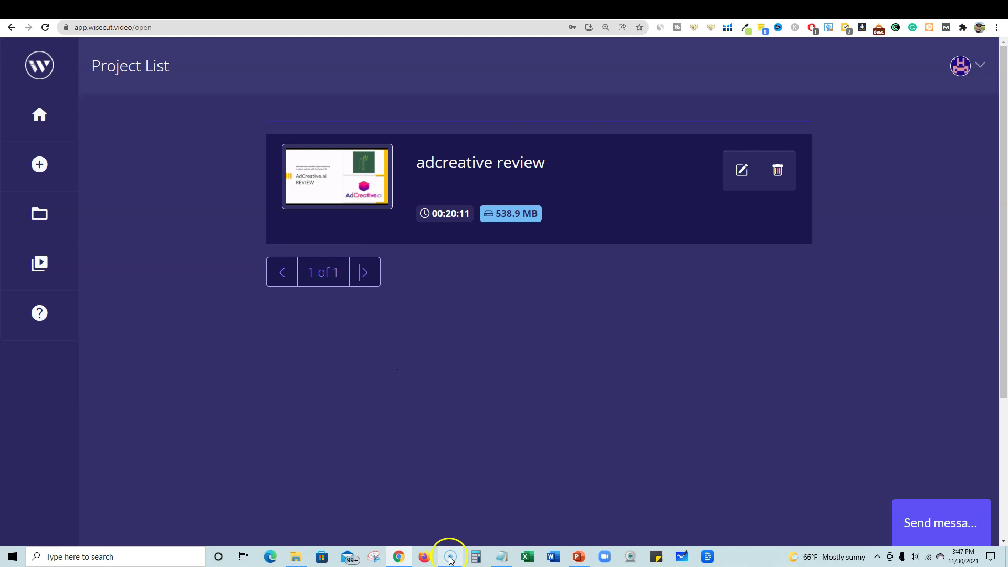
Open the adcreative review project's preview from the project list.
{"action": "mouse_move", "coordinate": [449, 558]}
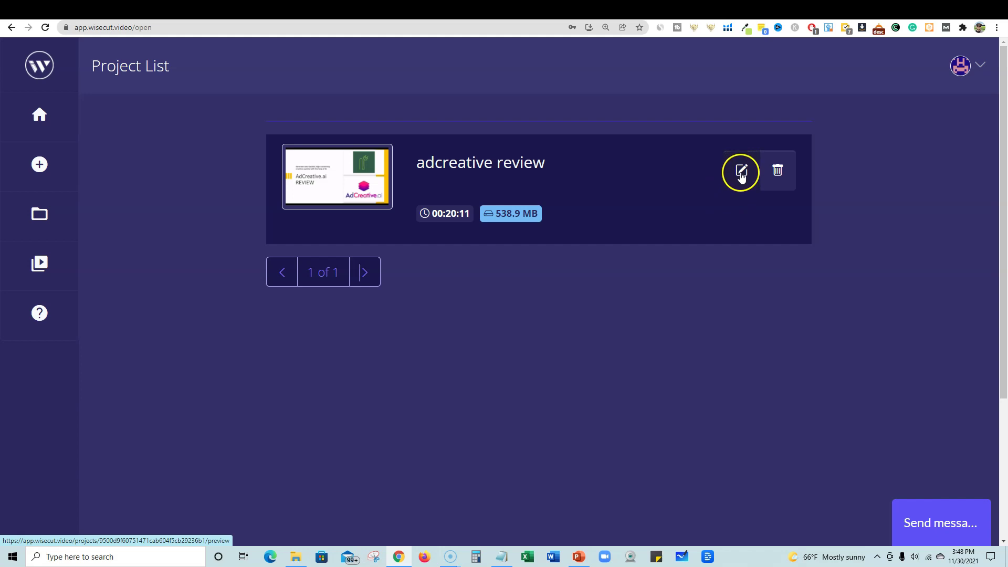
{"action": "left_click", "coordinate": [361, 181]}
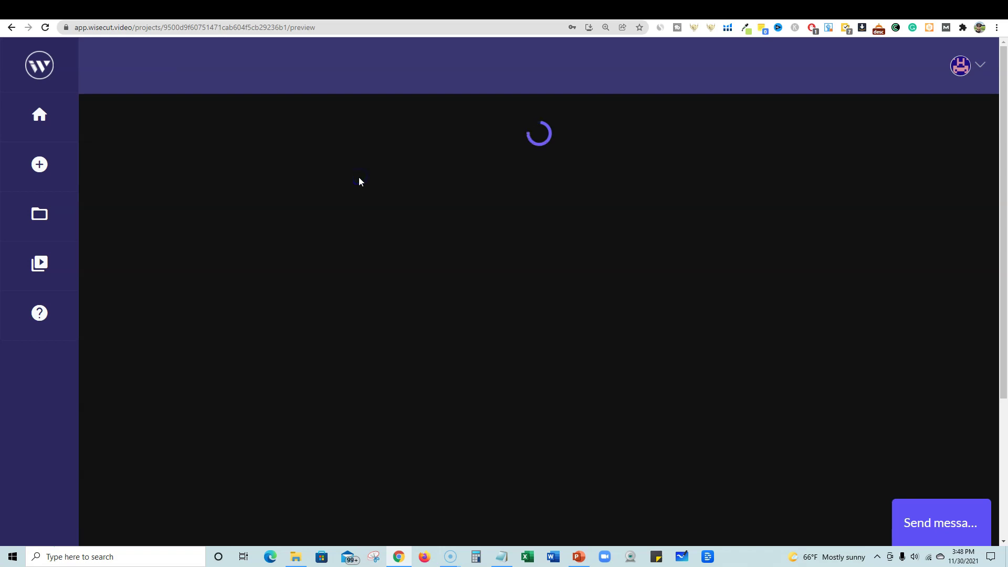